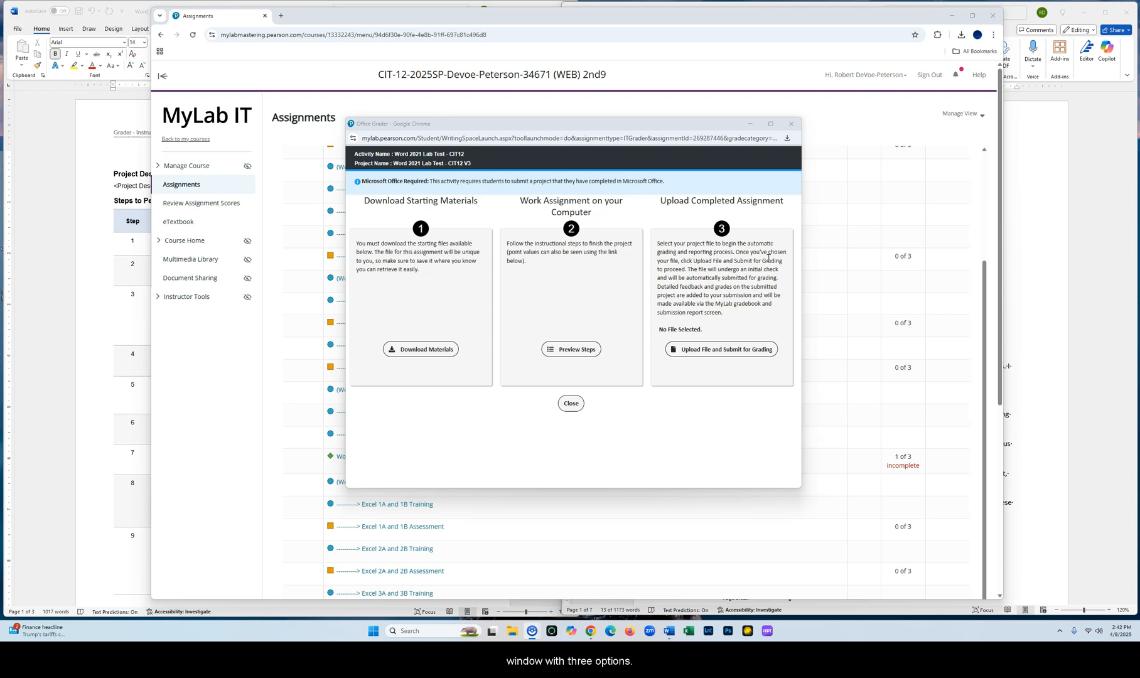
Review the list of downloadable starting materials and preview the assignment's instruction steps
click(433, 350)
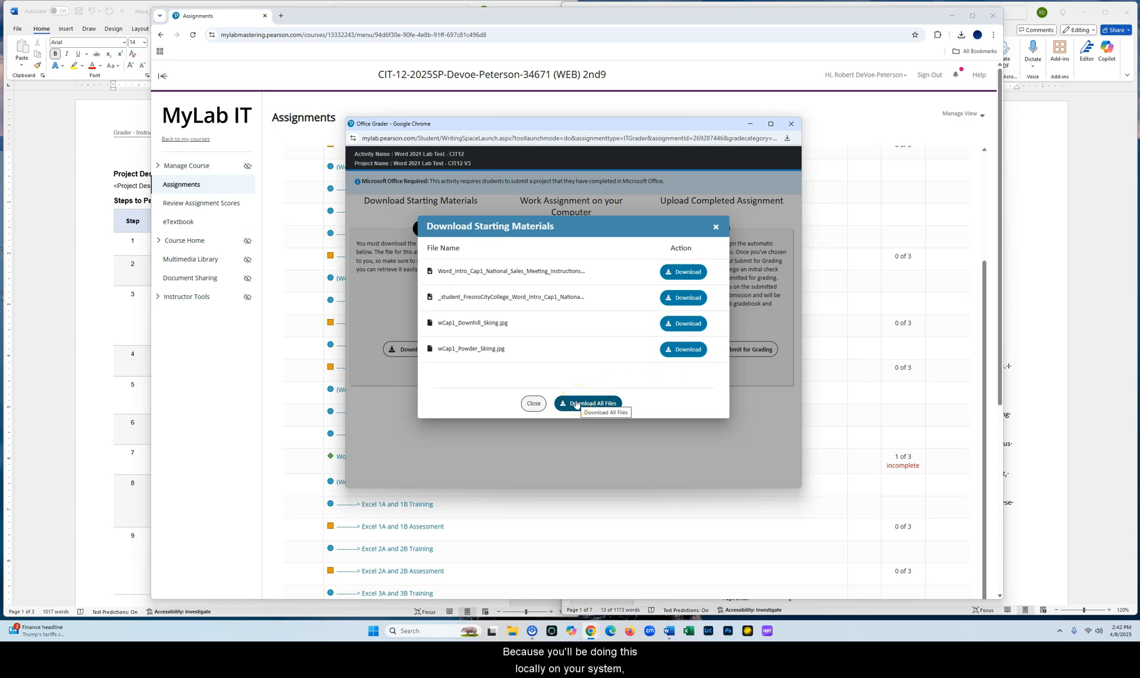
click(715, 226)
click(573, 361)
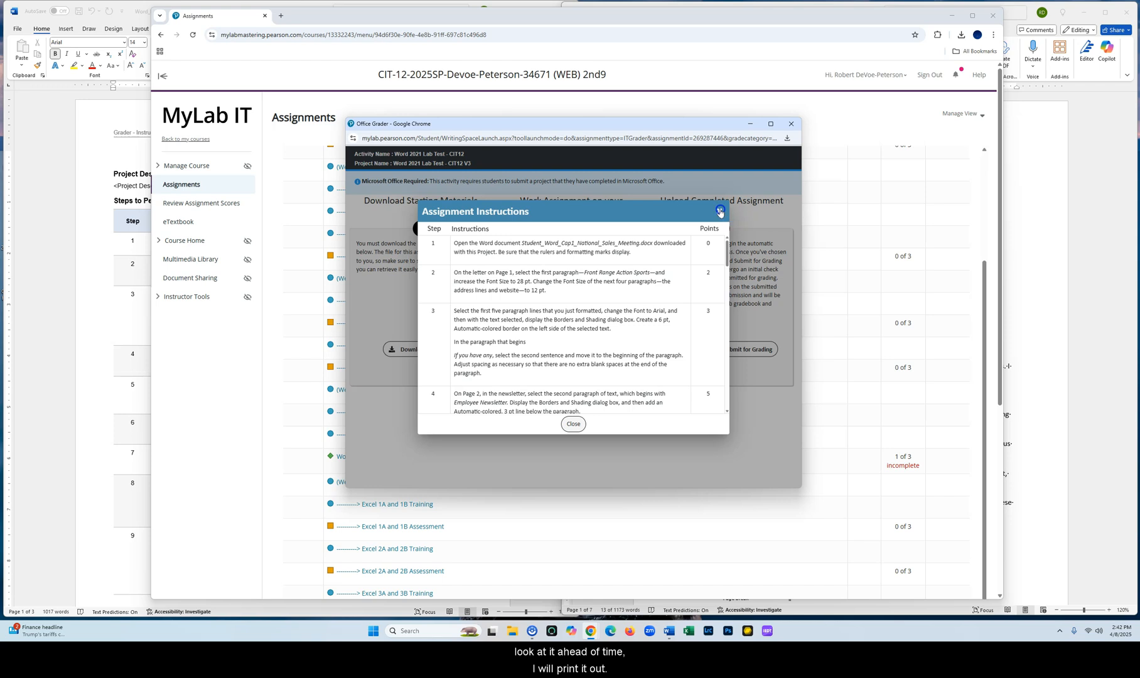
click(720, 212)
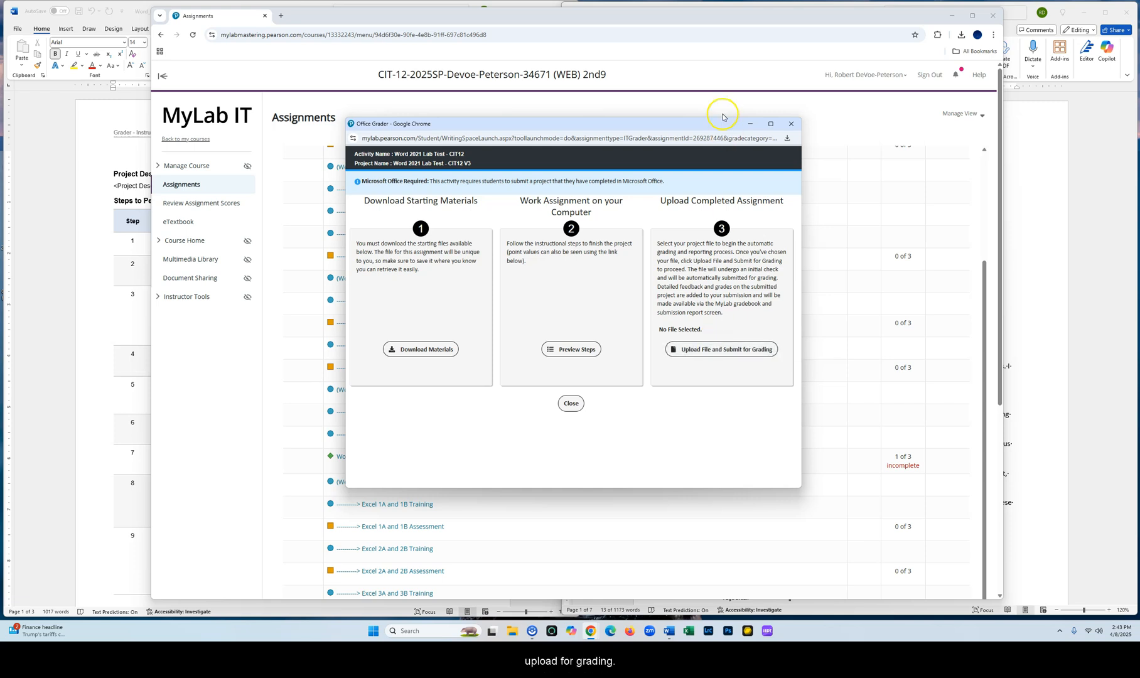
Minimize the Office Grader popup and the browser to reach the Word documents
click(750, 124)
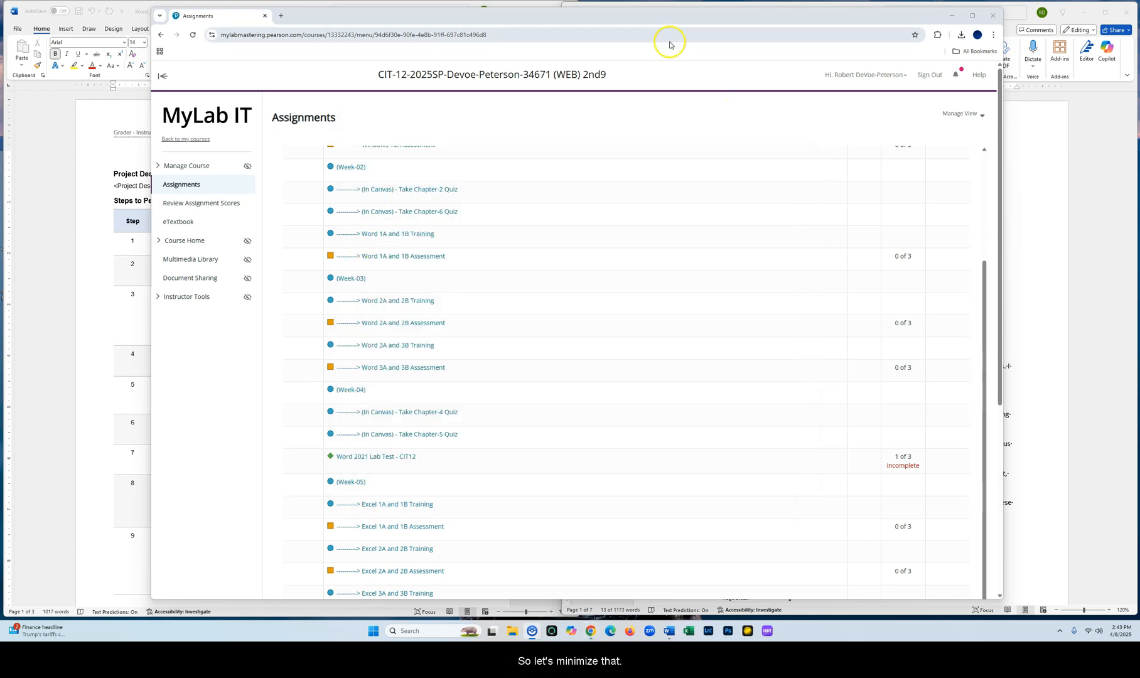
click(951, 15)
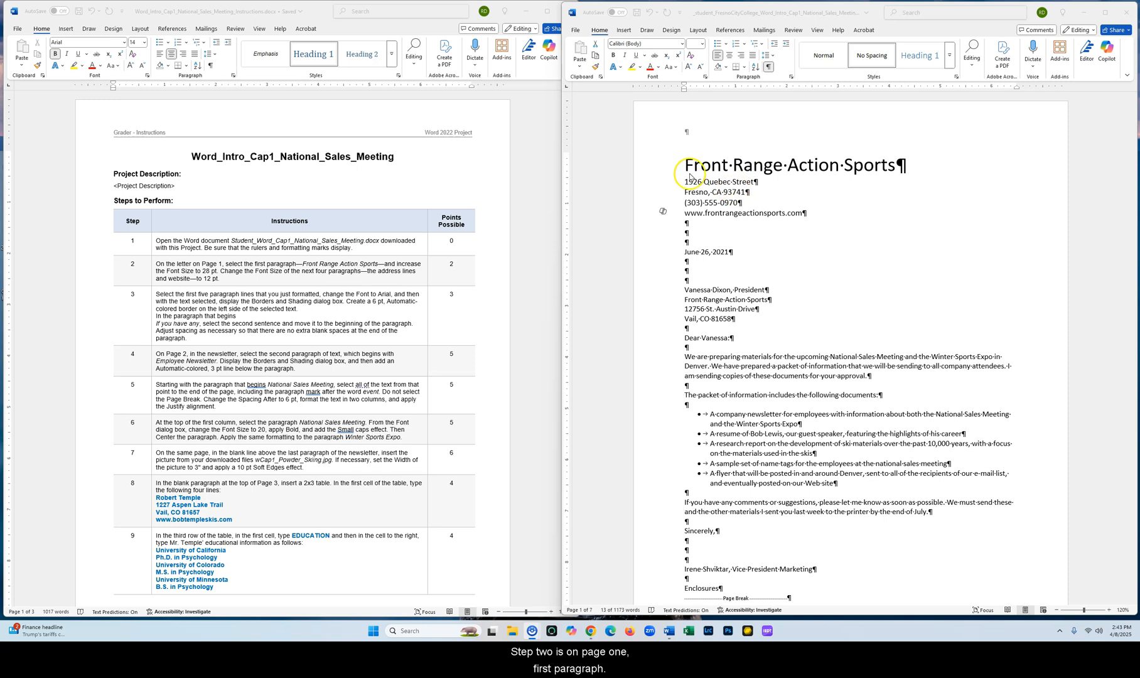
Undo the two earlier formatting changes to the letterhead and display the formatting marks
click(768, 67)
click(768, 68)
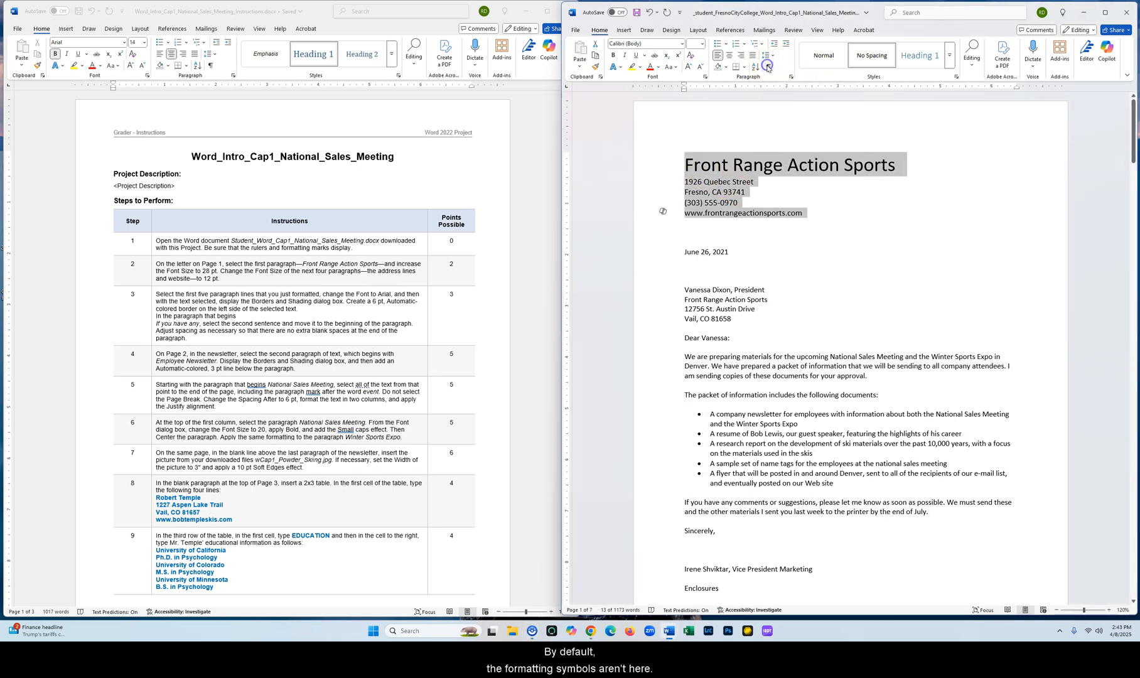
click(649, 12)
click(649, 12)
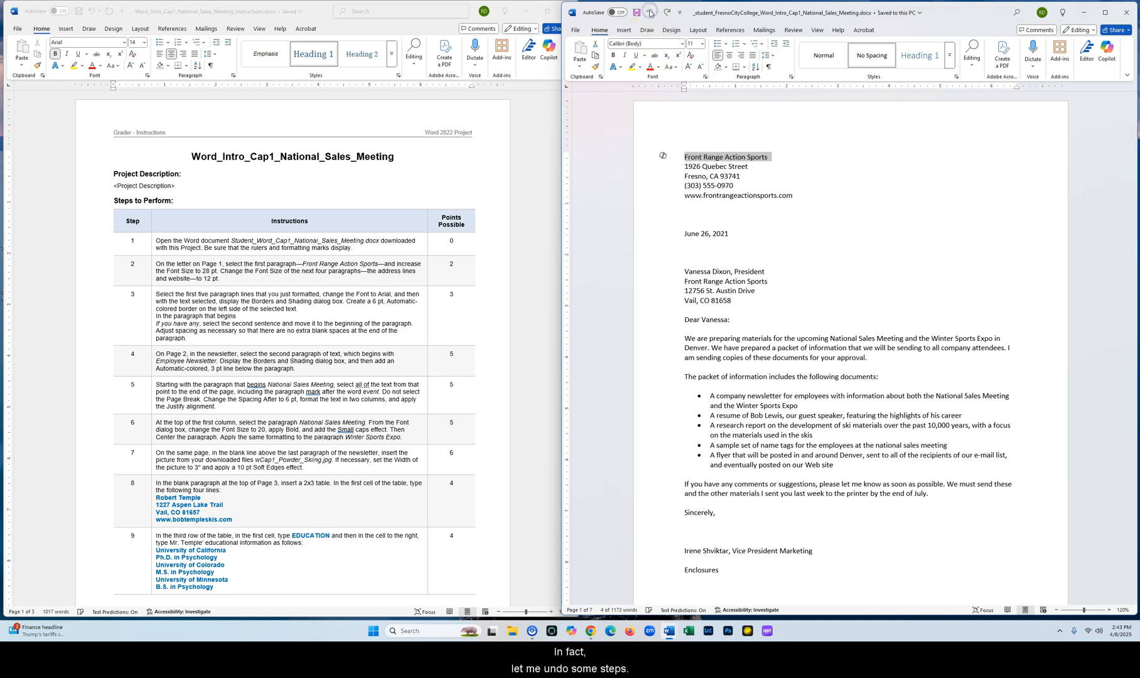
click(731, 167)
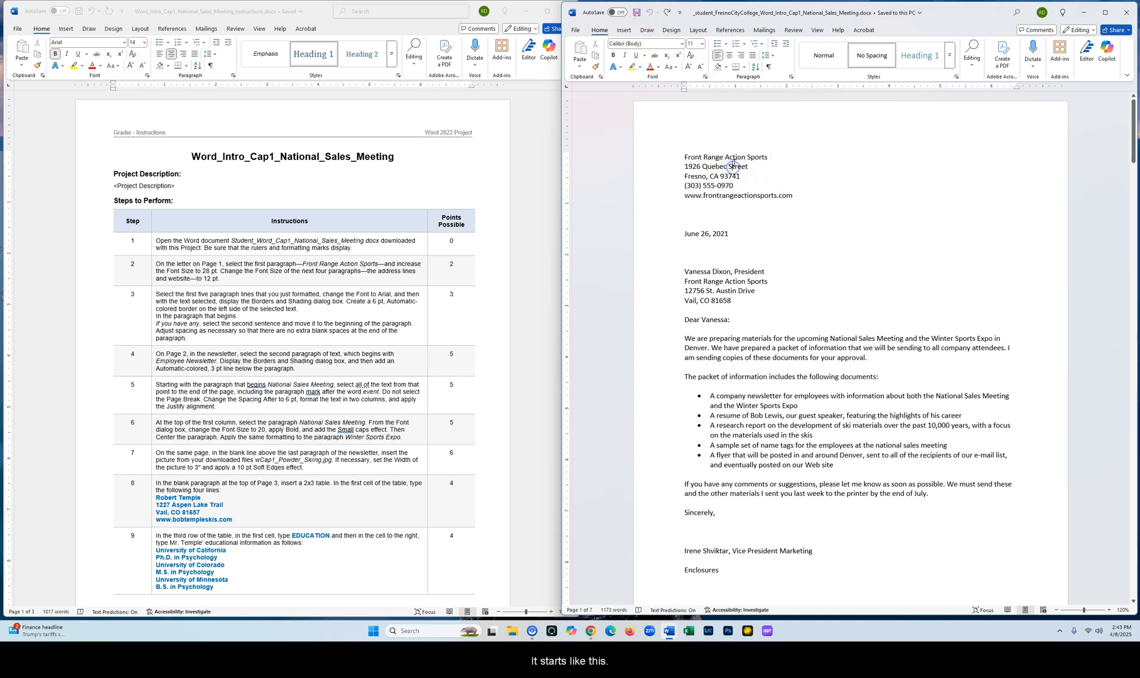
click(767, 67)
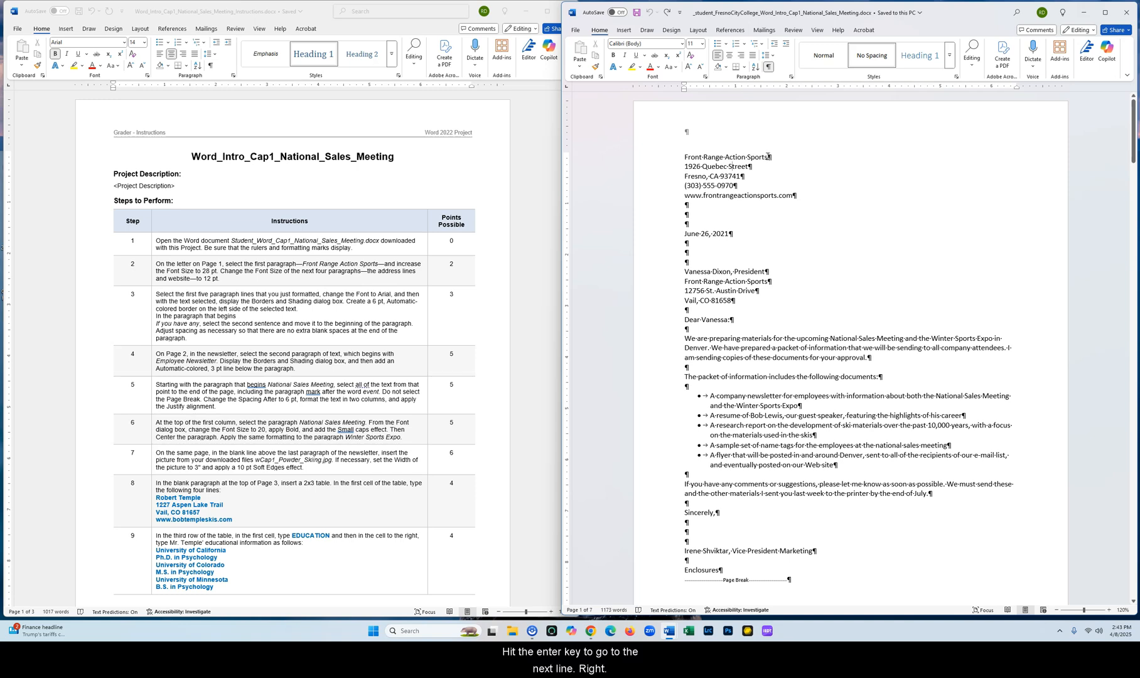
Set the first paragraph, Front Range Action Sports, to a font size of 28 pt
click(751, 166)
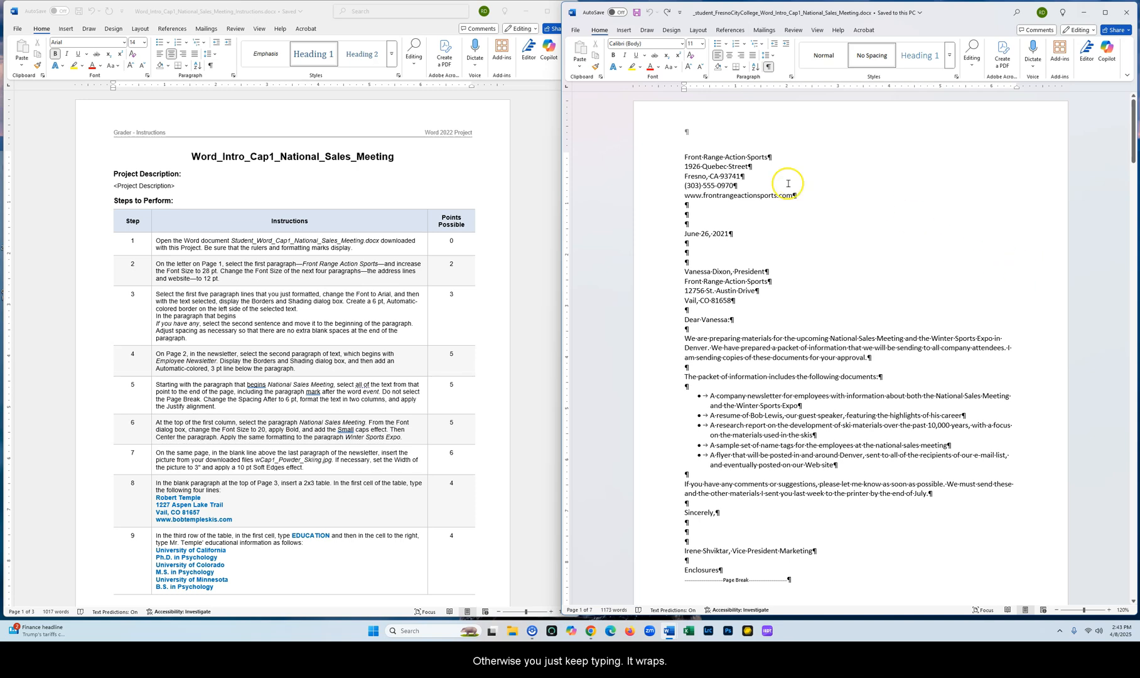
drag(684, 155, 760, 154)
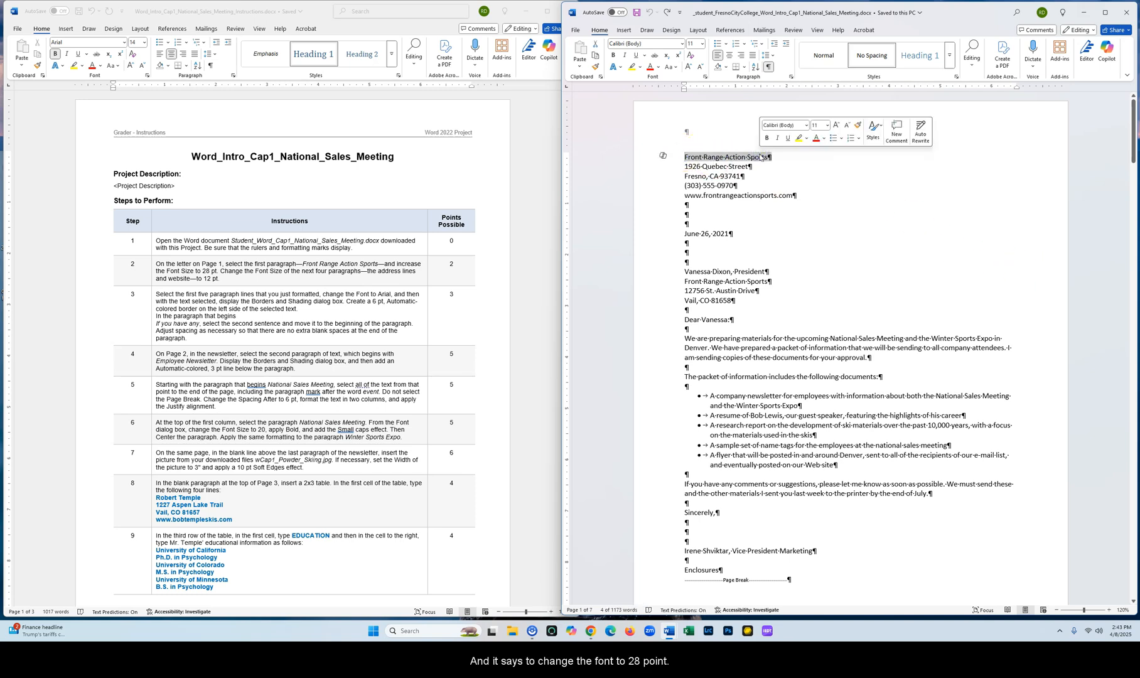
click(702, 42)
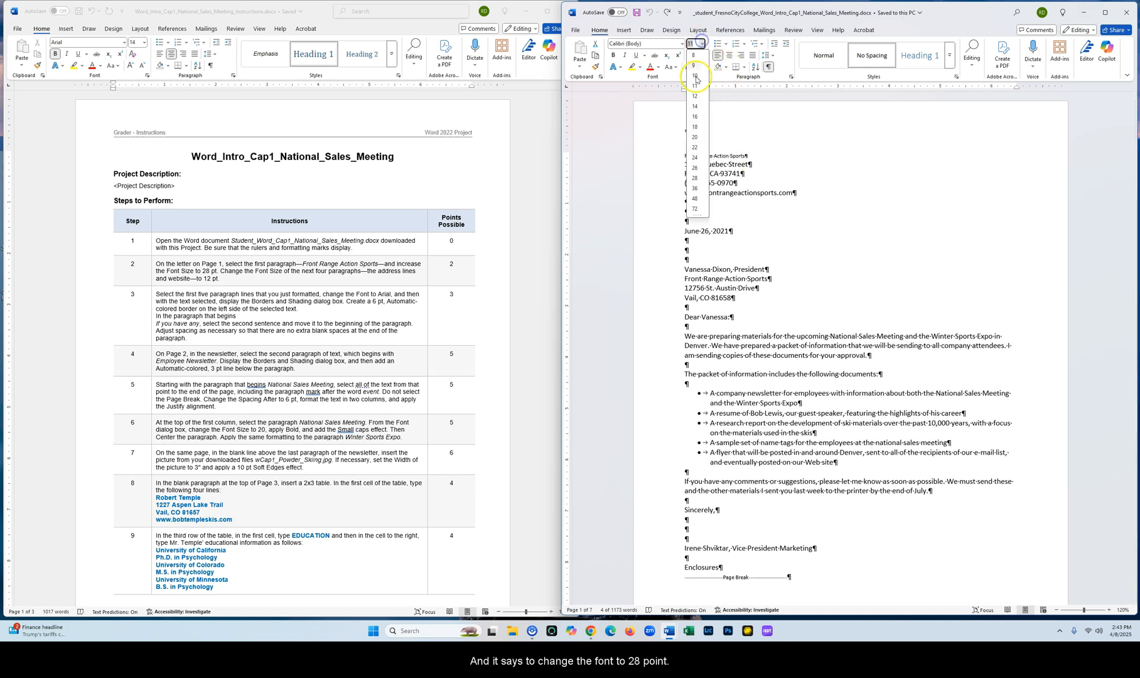
click(695, 179)
click(734, 199)
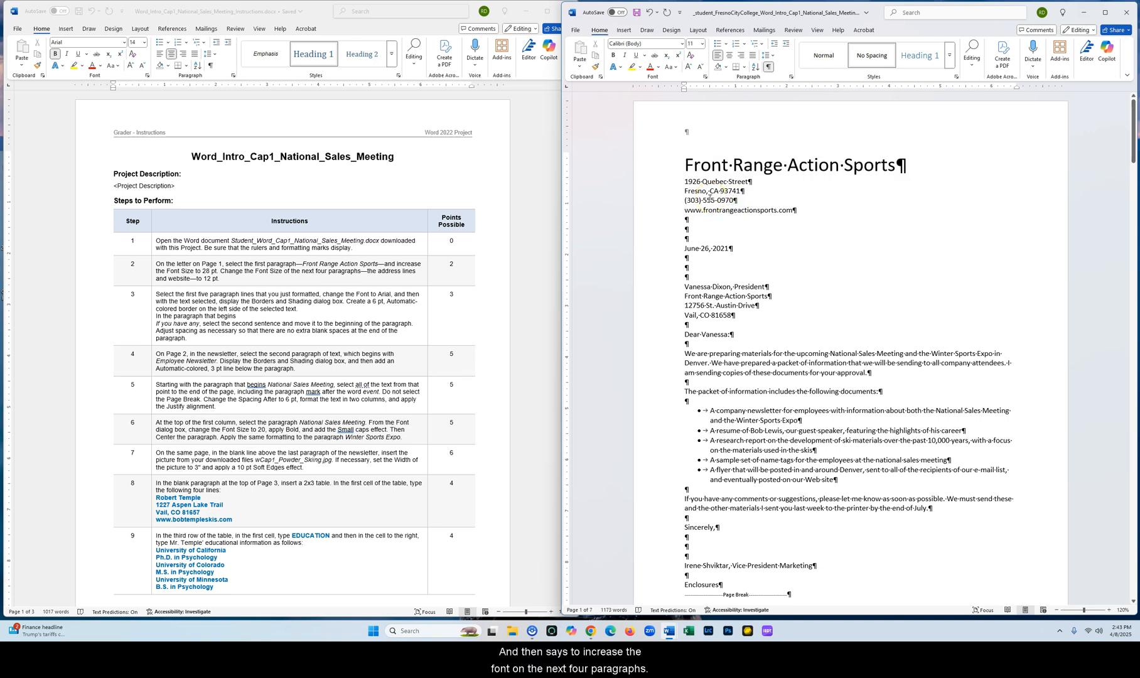
Set the next four paragraphs, the address lines and website, to 12 pt
drag(685, 181, 795, 207)
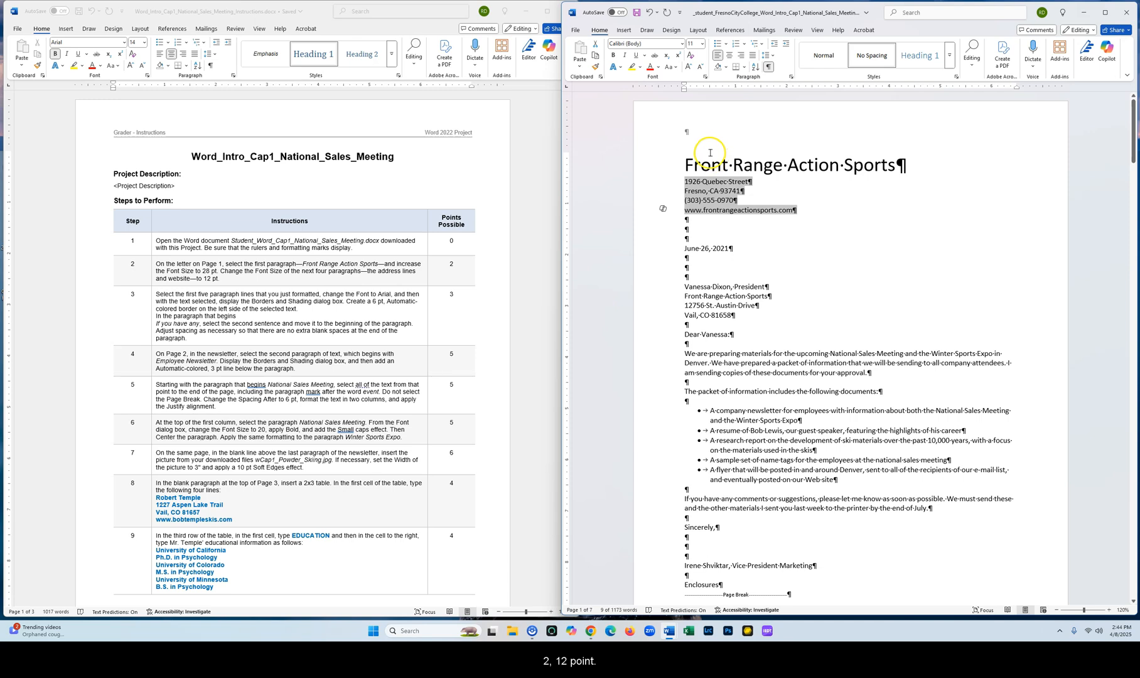
click(703, 43)
click(692, 97)
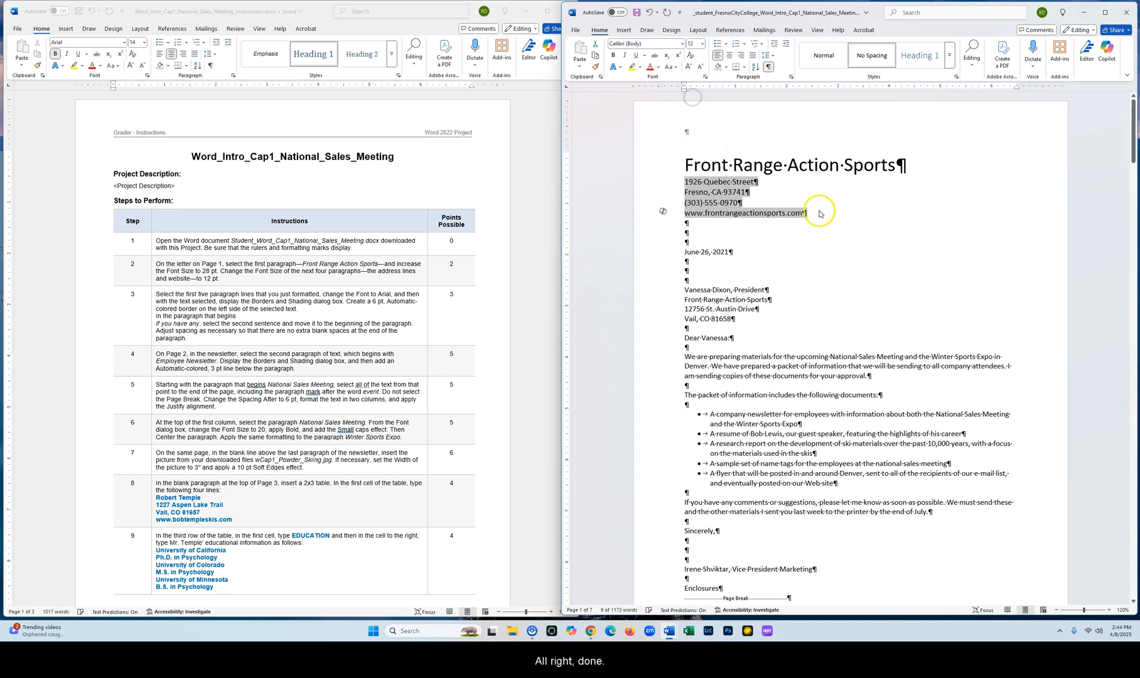
click(760, 190)
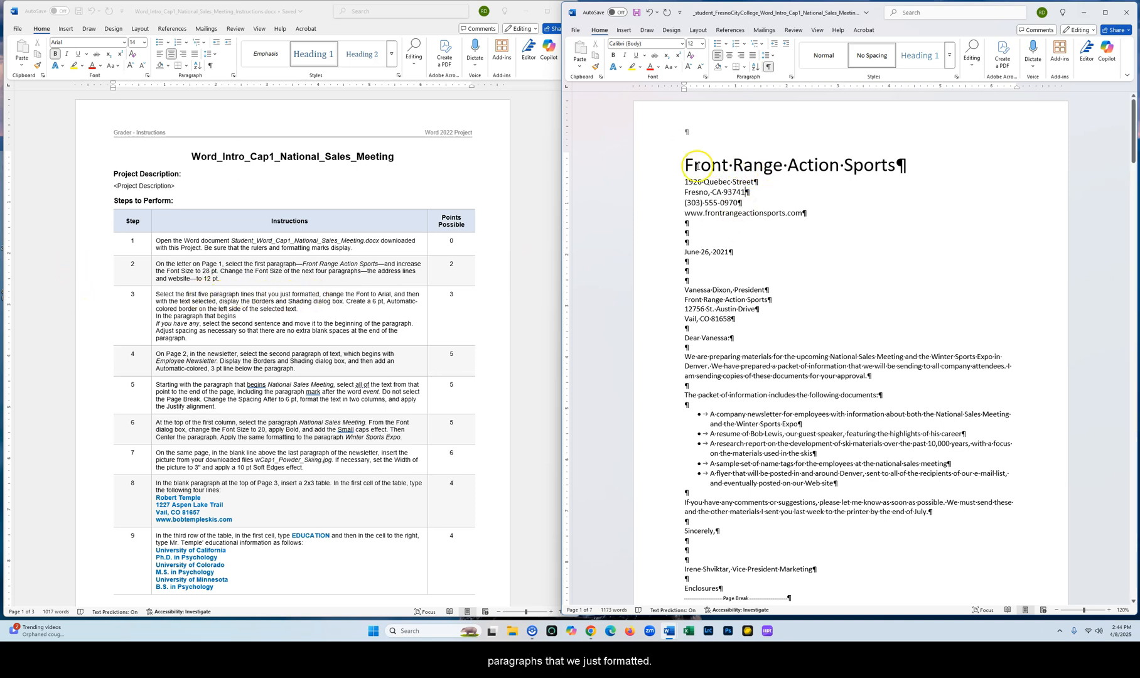
Change the font of the first five paragraphs to Arial
drag(686, 166, 803, 211)
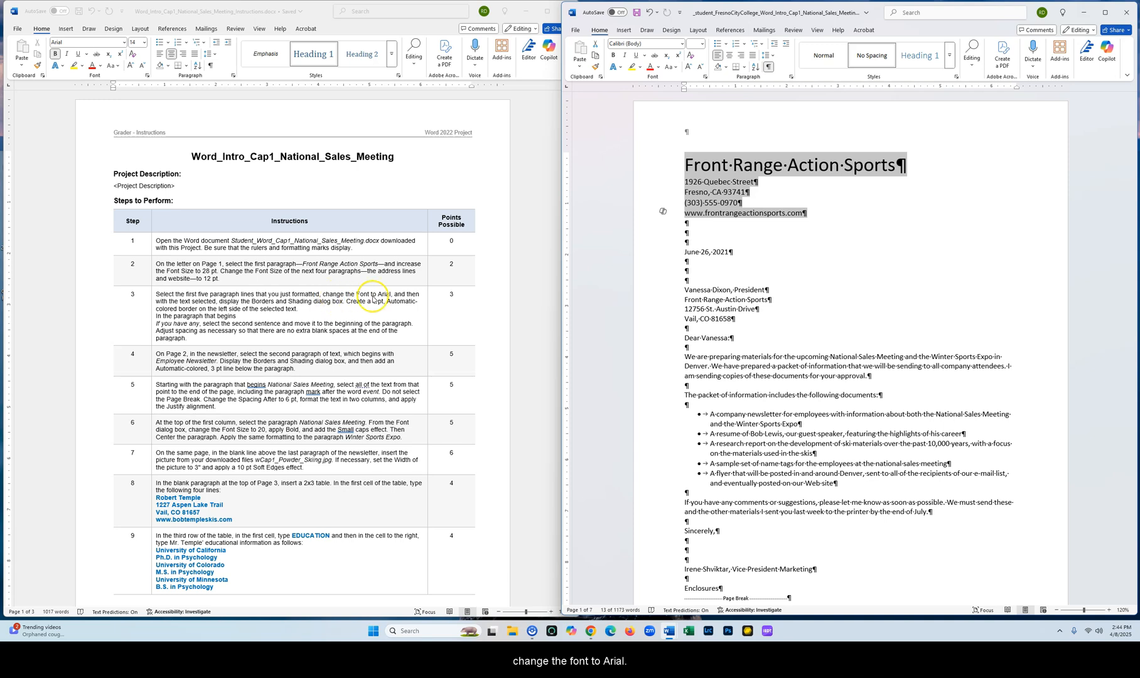
click(681, 44)
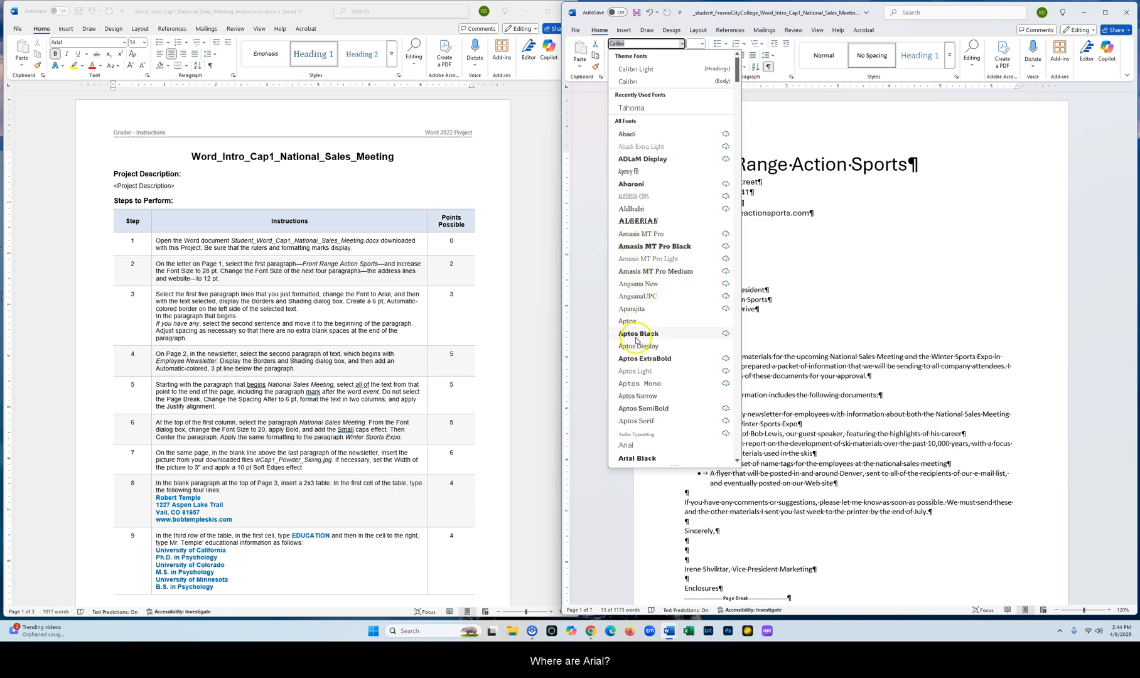
click(631, 445)
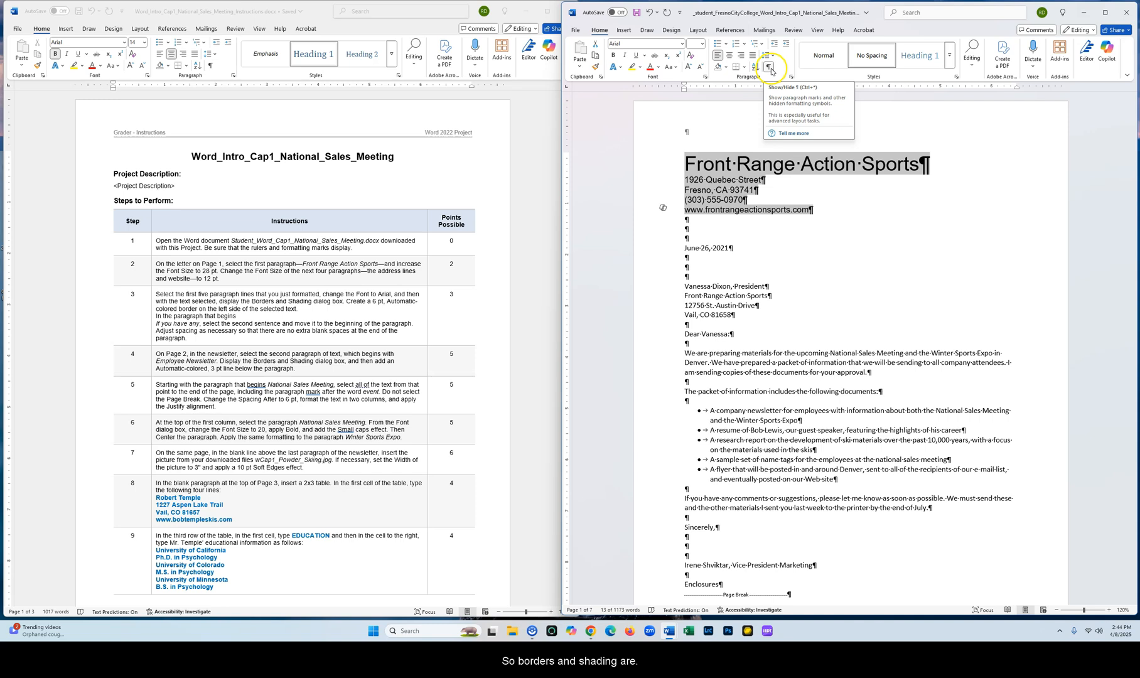
Add a 6 pt Automatic-colored left border to the selected five paragraphs through Borders and Shading
drag(563, 144, 450, 151)
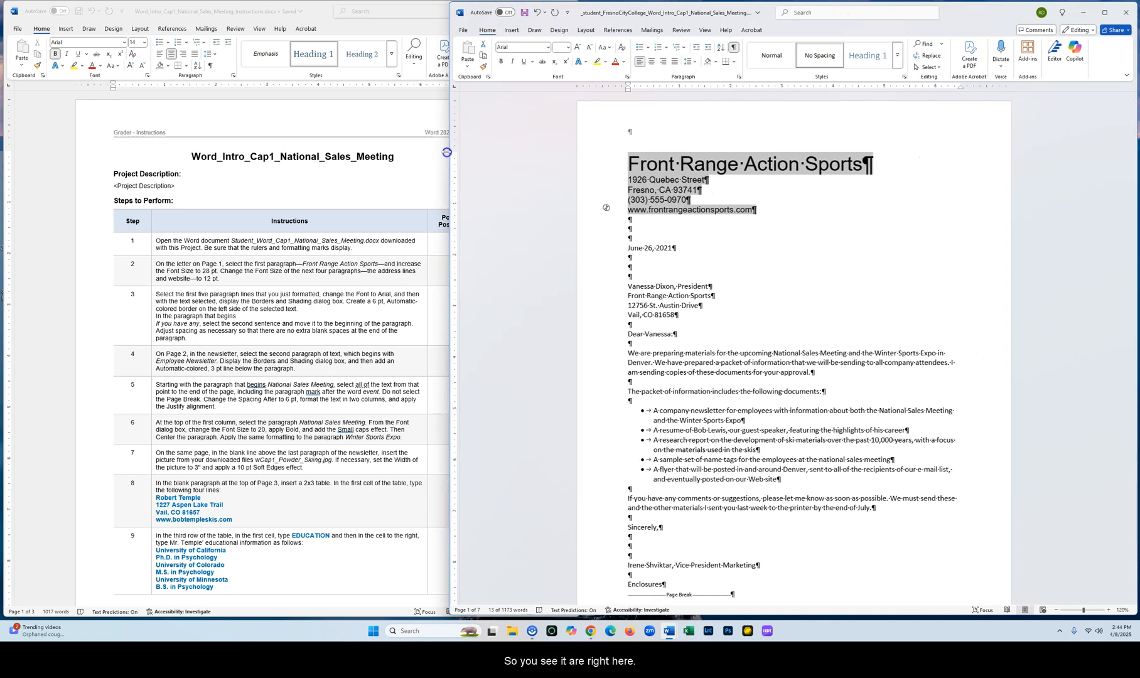
click(735, 62)
click(769, 269)
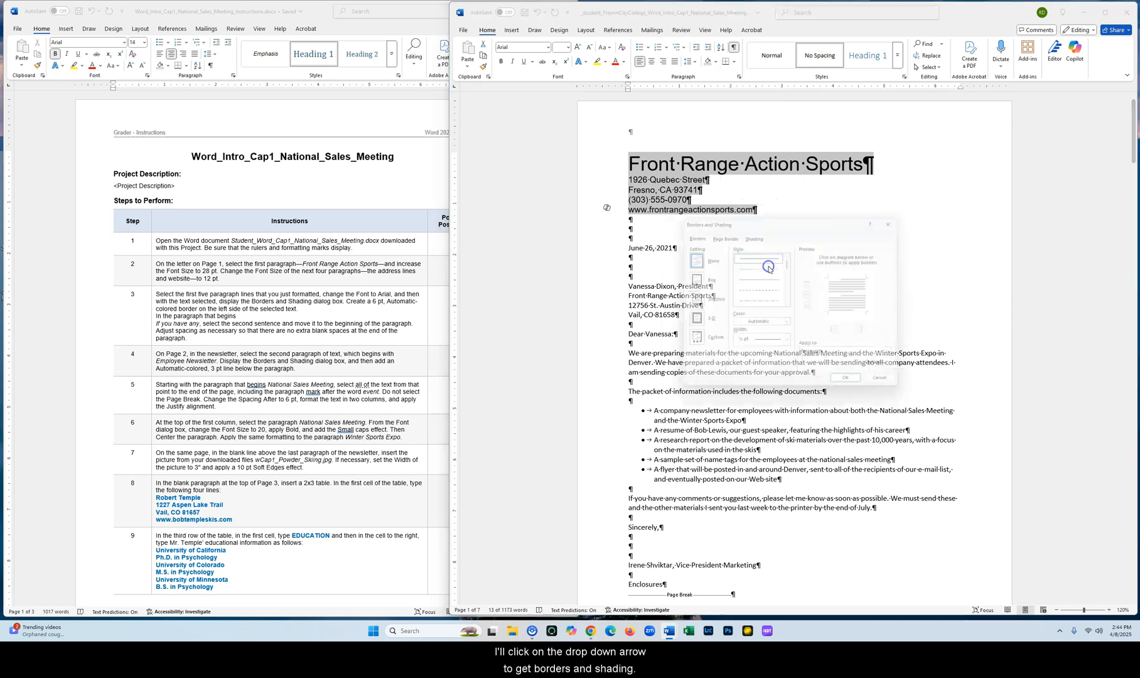
drag(839, 219, 957, 192)
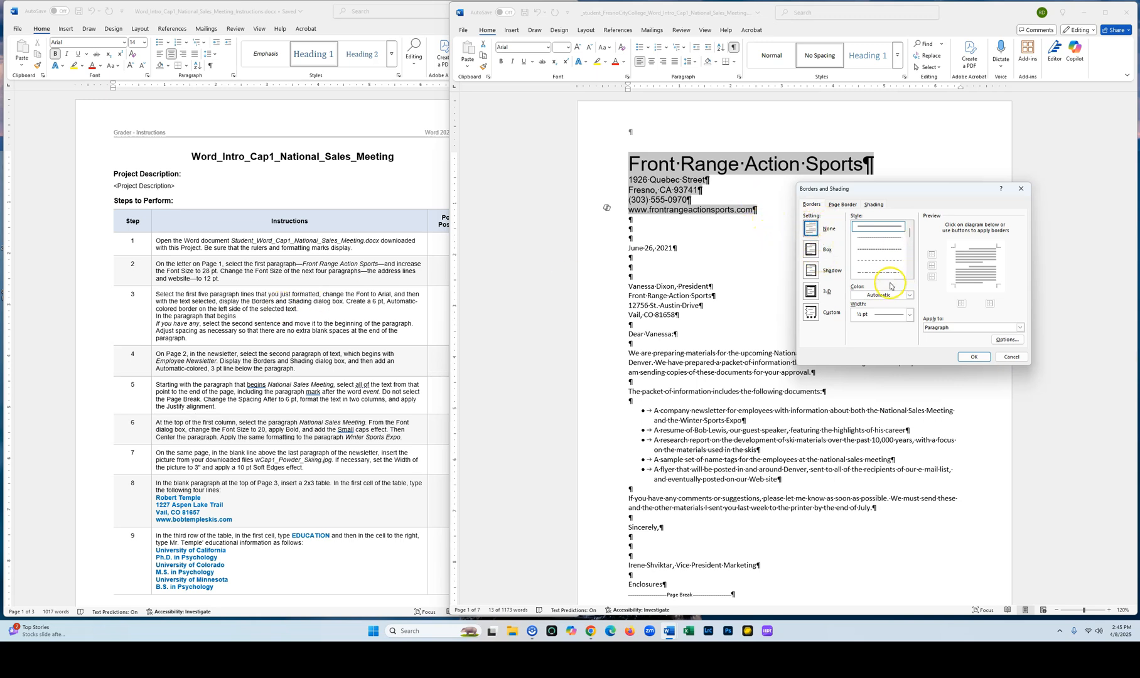
click(909, 315)
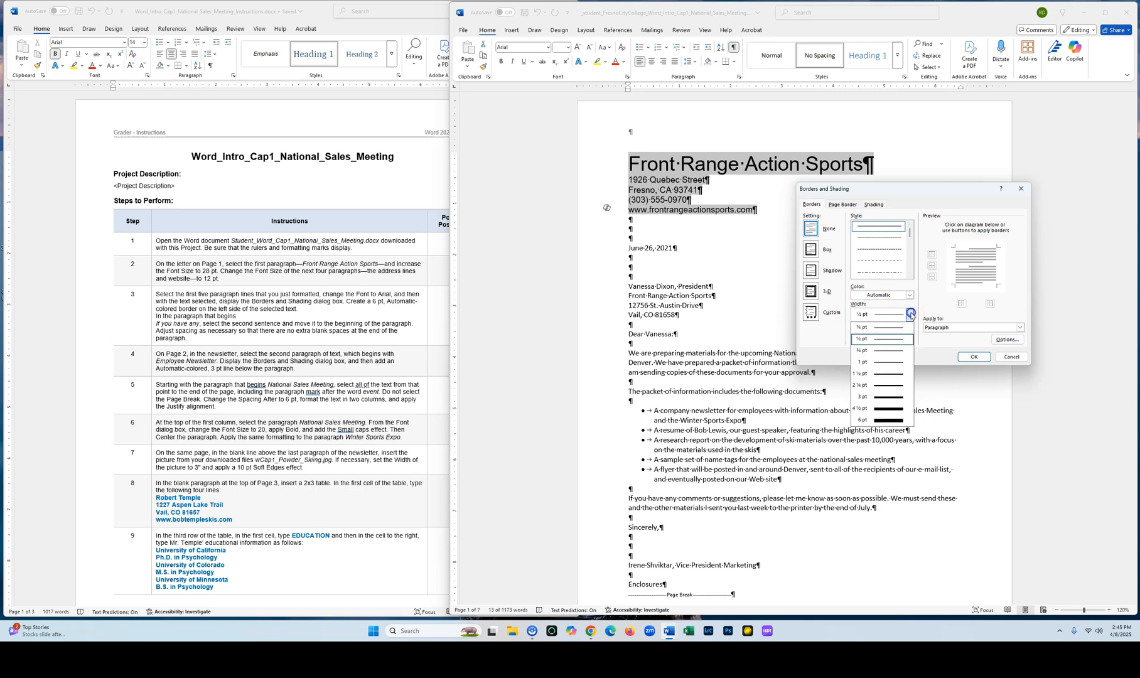
click(890, 420)
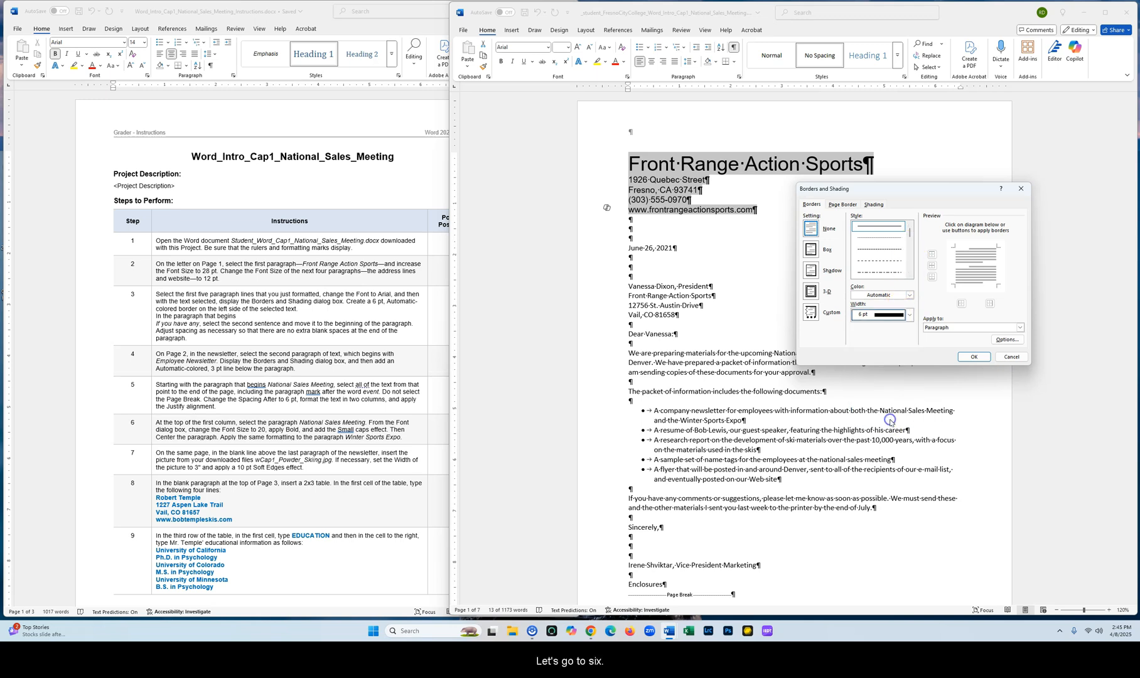
click(958, 265)
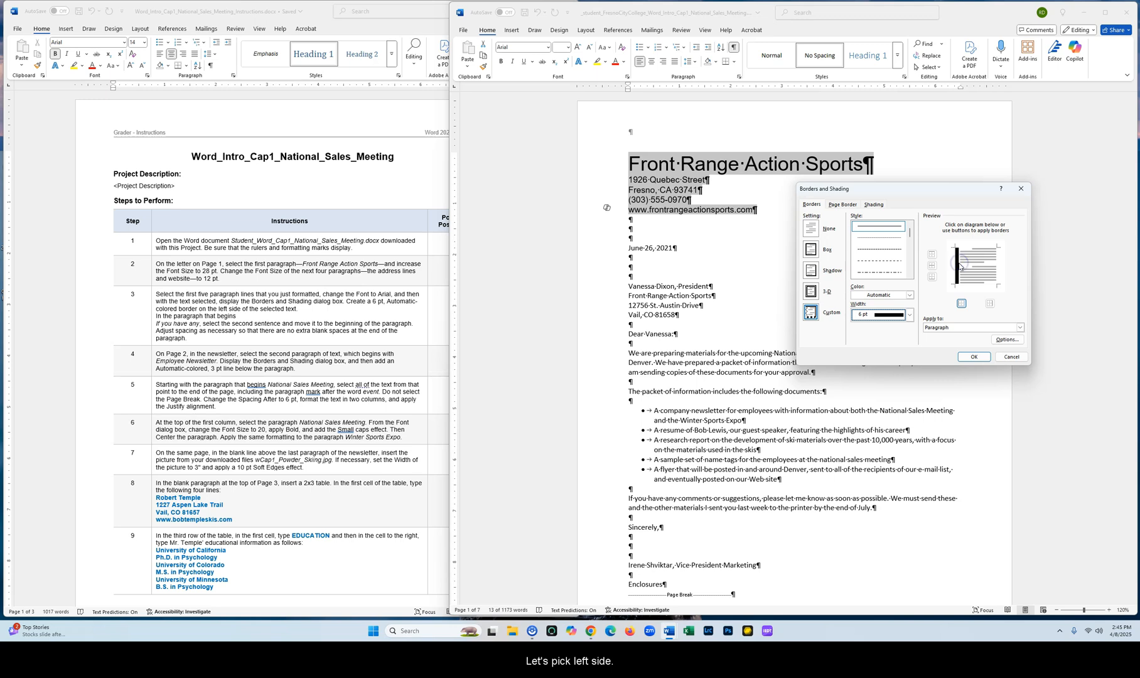
click(973, 357)
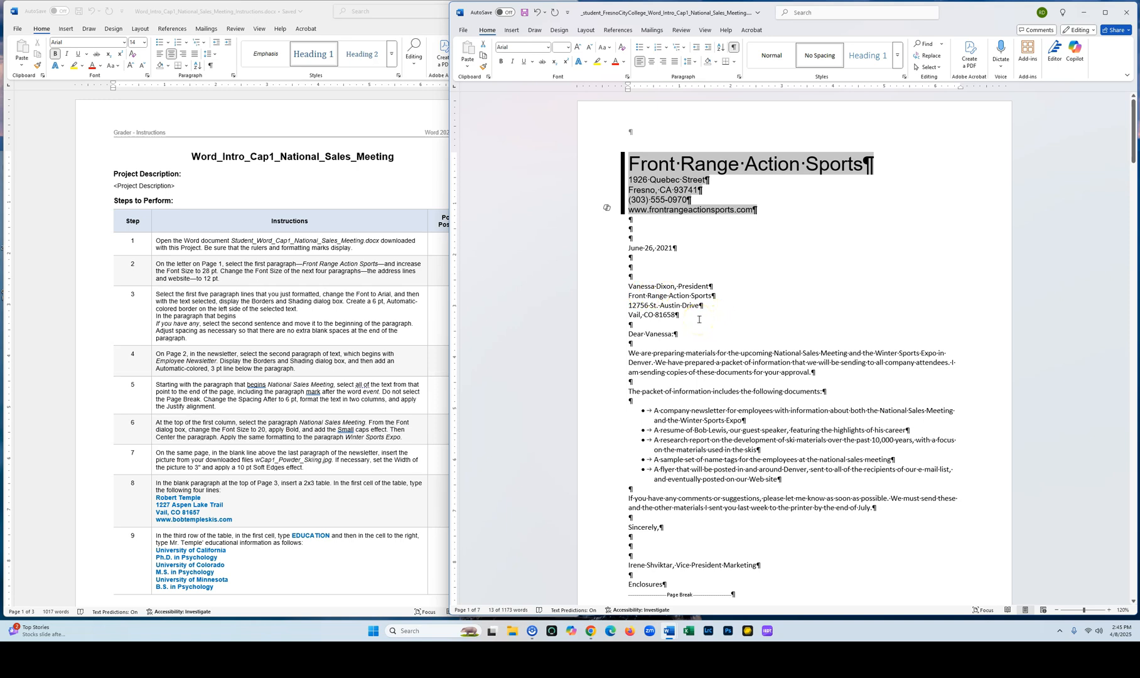
Hide the formatting marks in the letter
scroll(698, 319, down, 3)
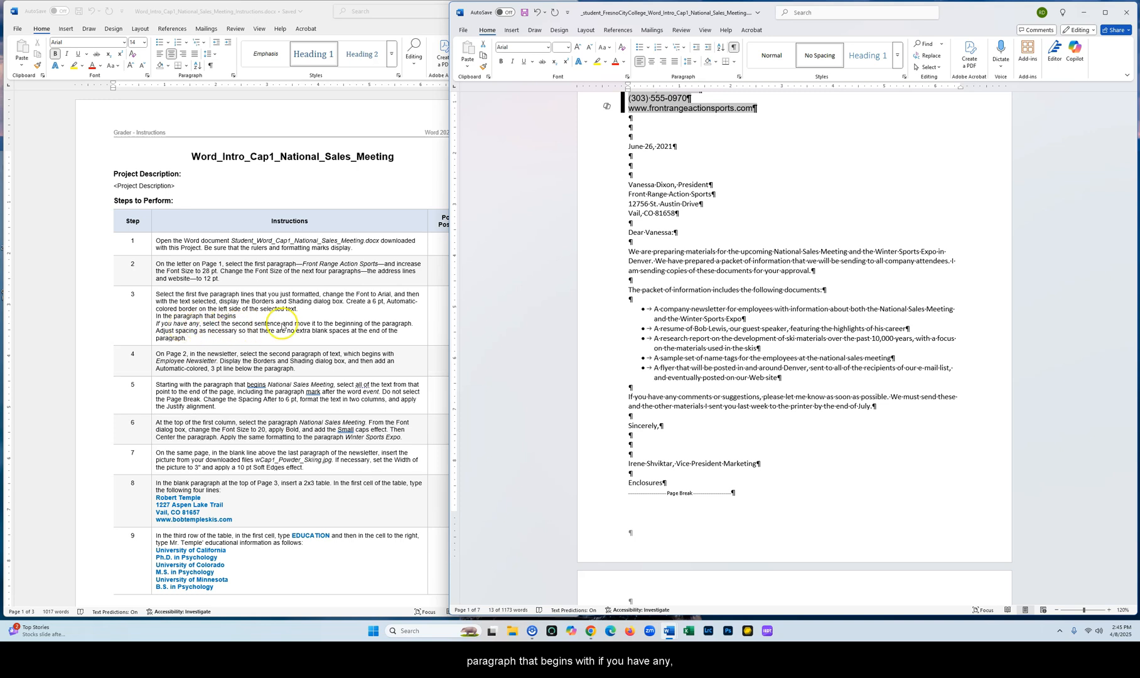
scroll(700, 325, down, 5)
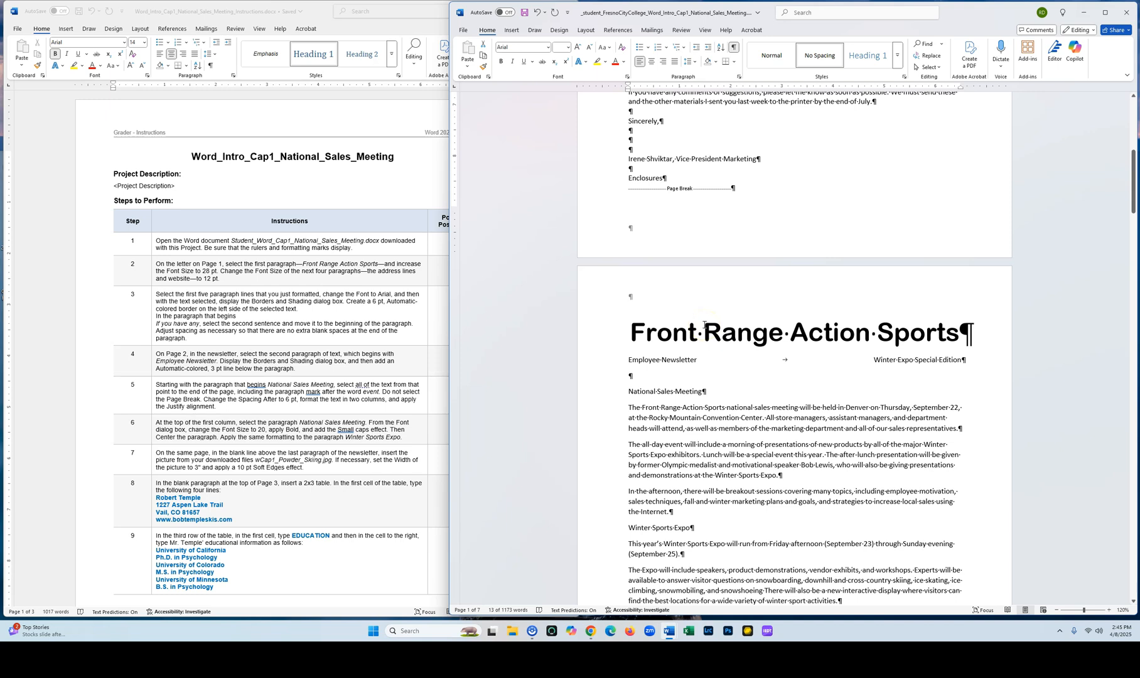
scroll(705, 325, down, 1)
scroll(703, 325, down, 1)
scroll(697, 351, up, 6)
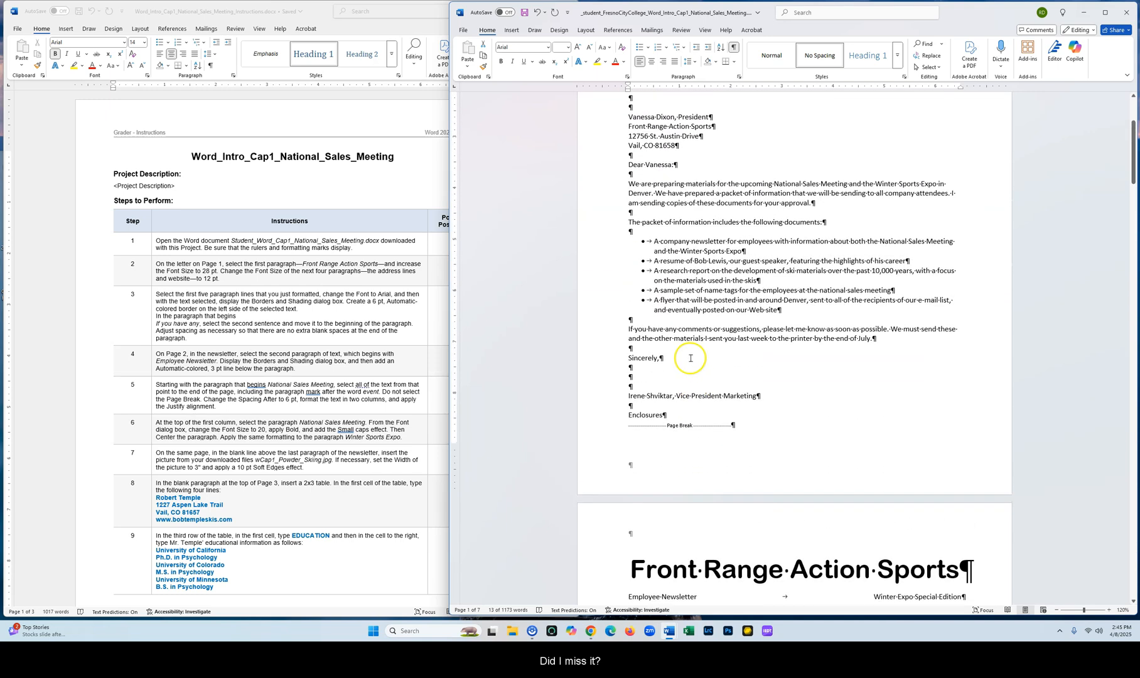
scroll(691, 358, up, 1)
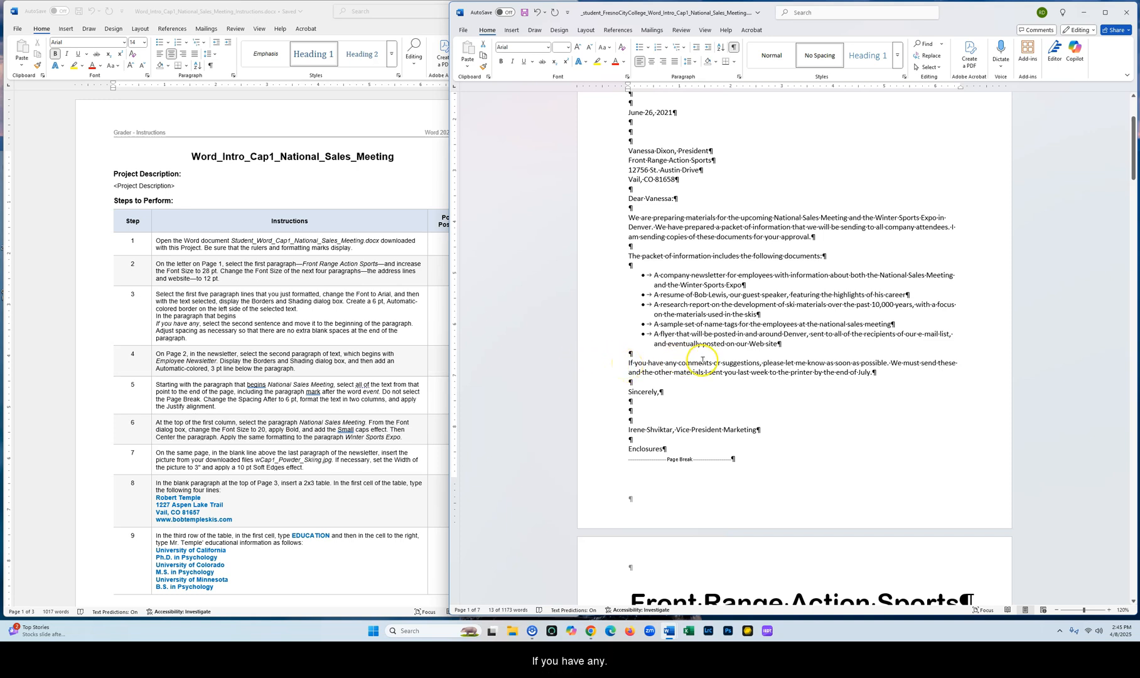
click(733, 49)
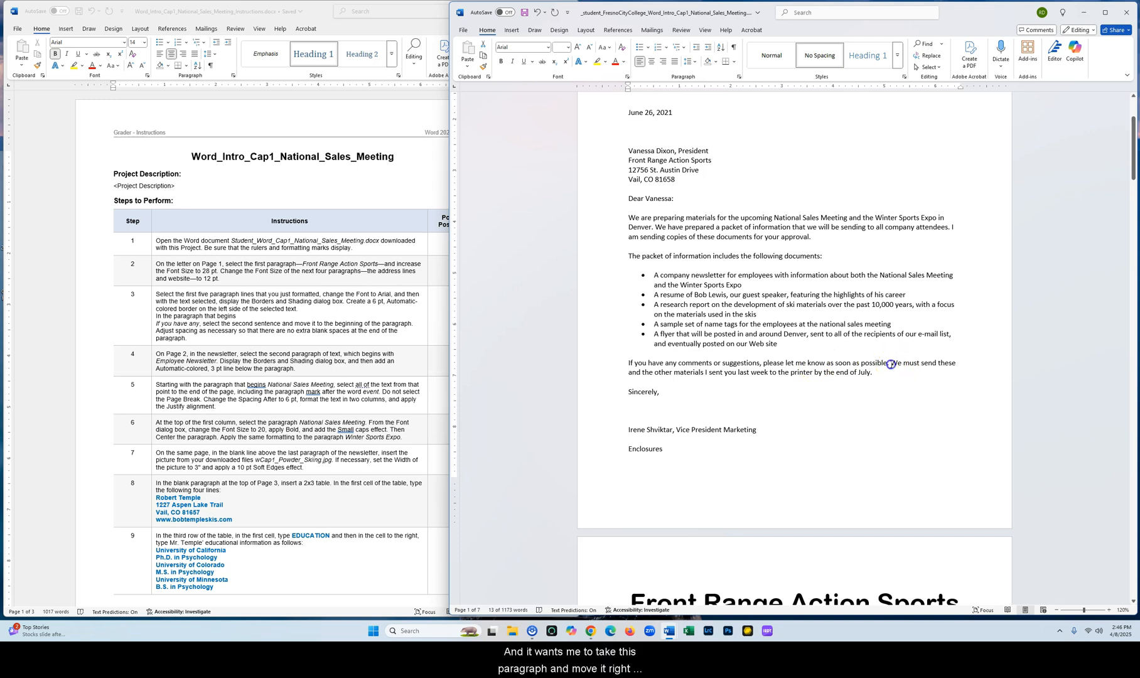
Move the second sentence of the paragraph beginning 'If you have any' to the start of that paragraph
drag(891, 364, 881, 372)
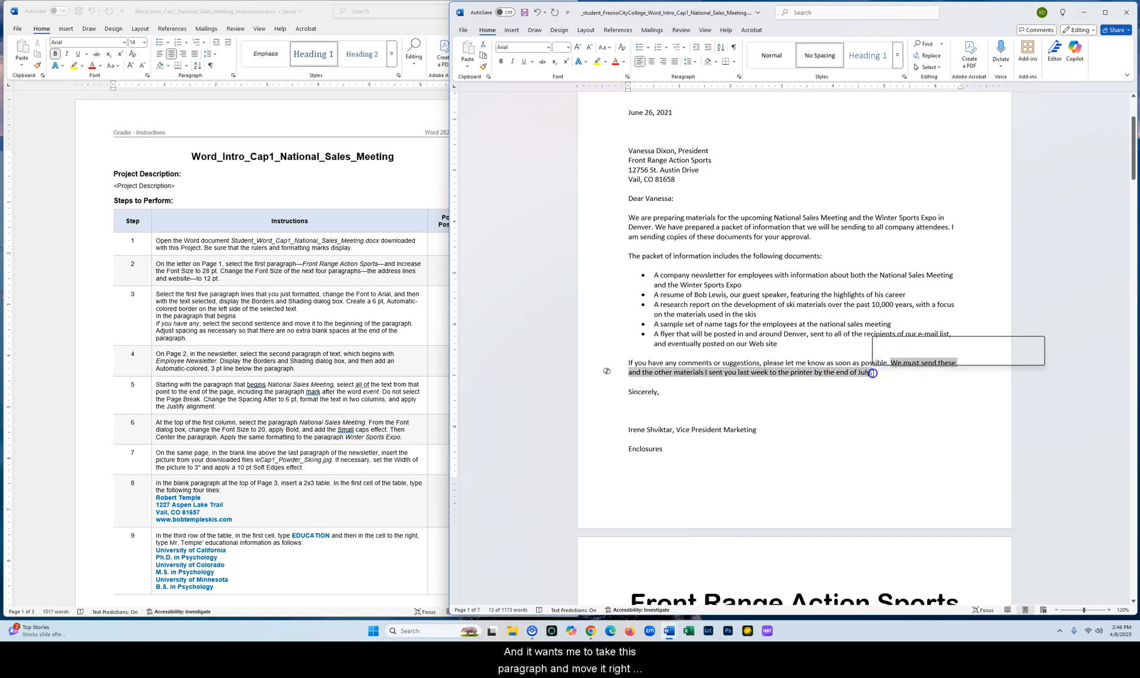
drag(632, 373, 629, 363)
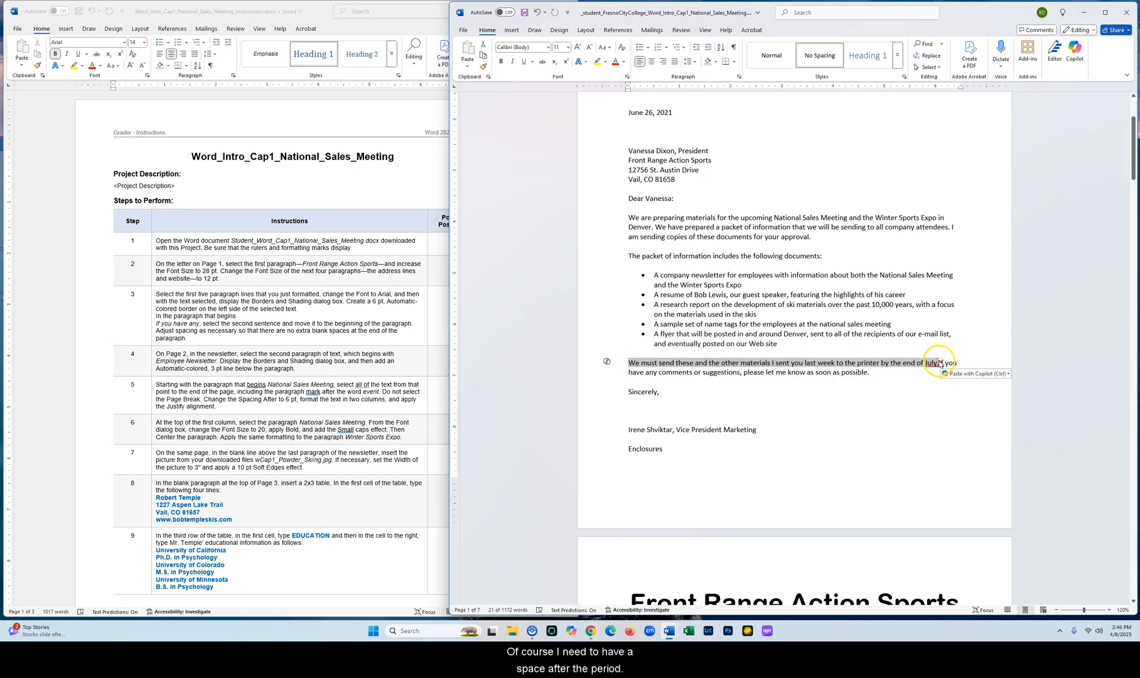
click(940, 363)
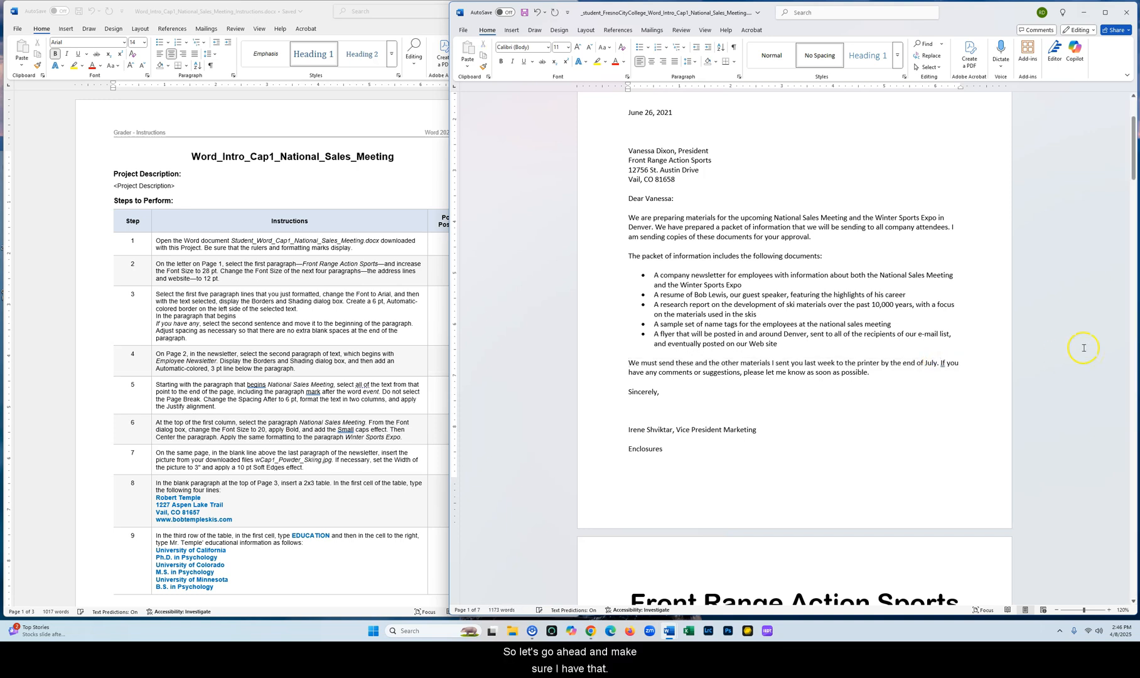
click(887, 364)
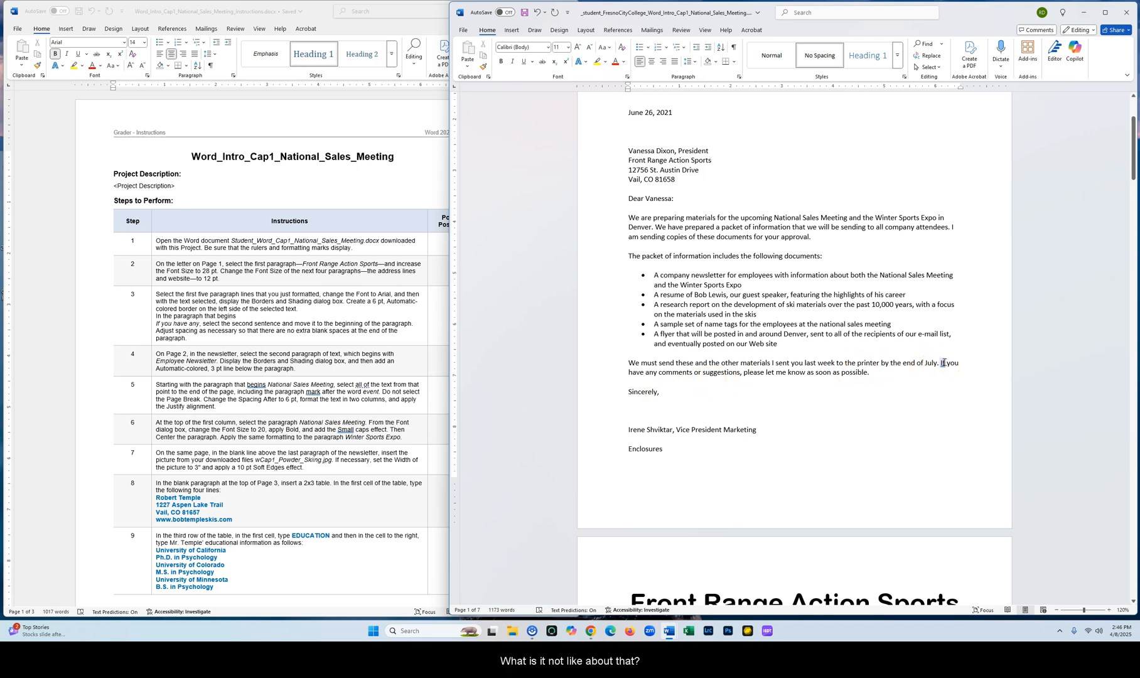
Display the formatting marks on the newsletter page
right_click(943, 363)
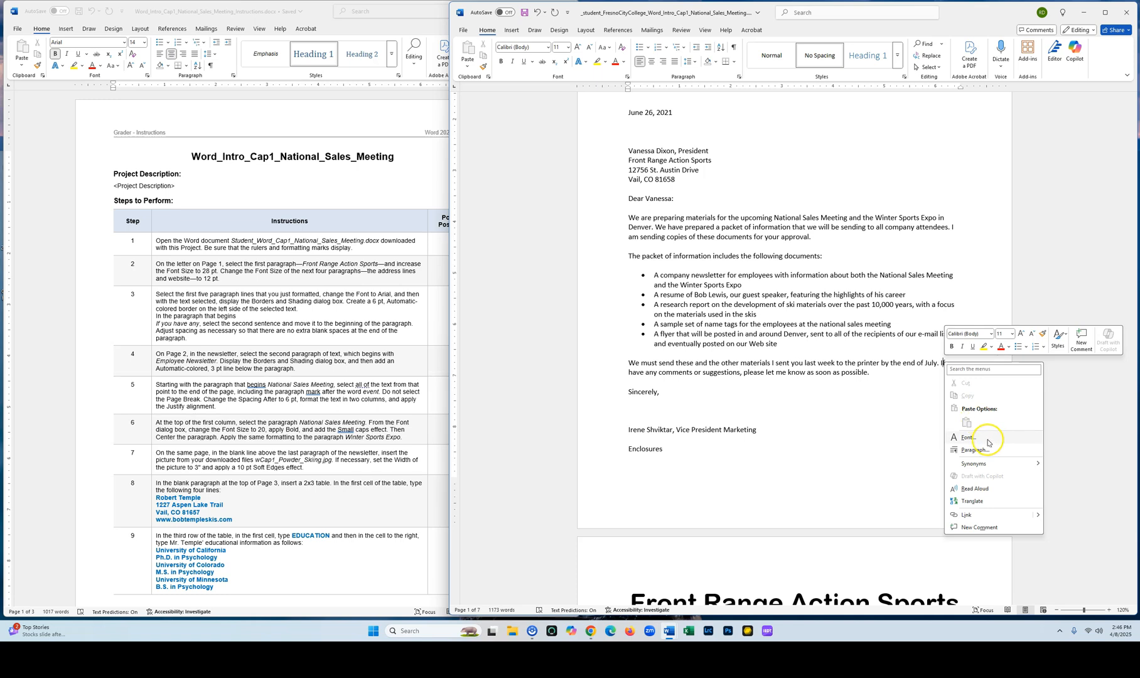
key(Escape)
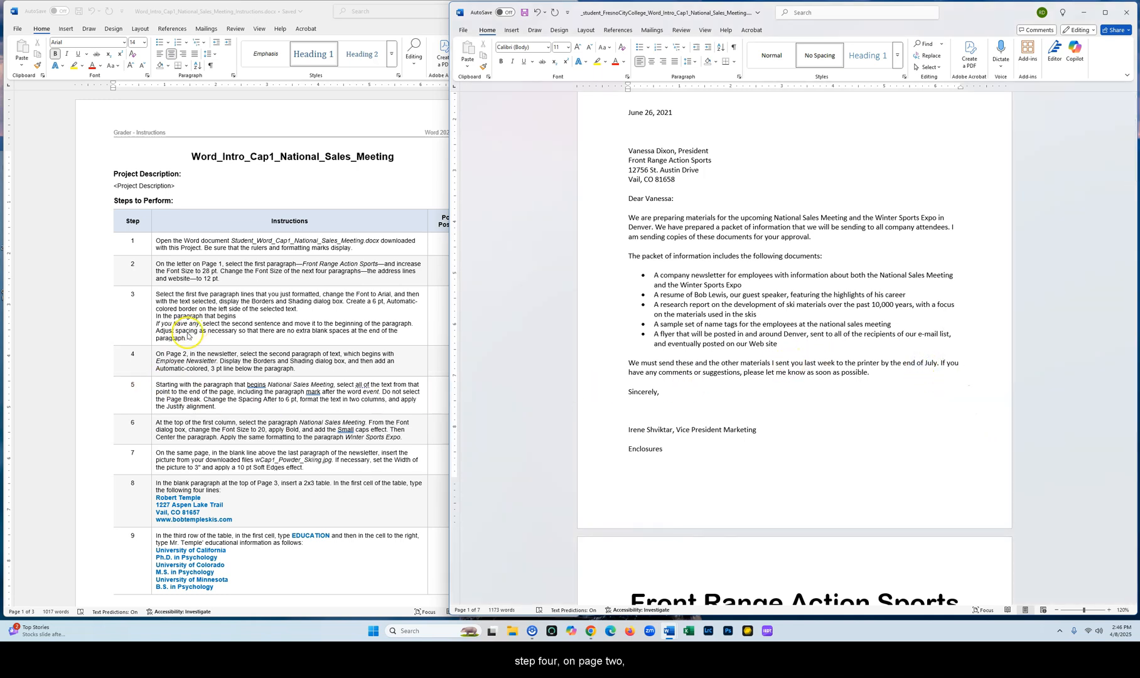
scroll(812, 331, down, 1)
scroll(812, 331, down, 10)
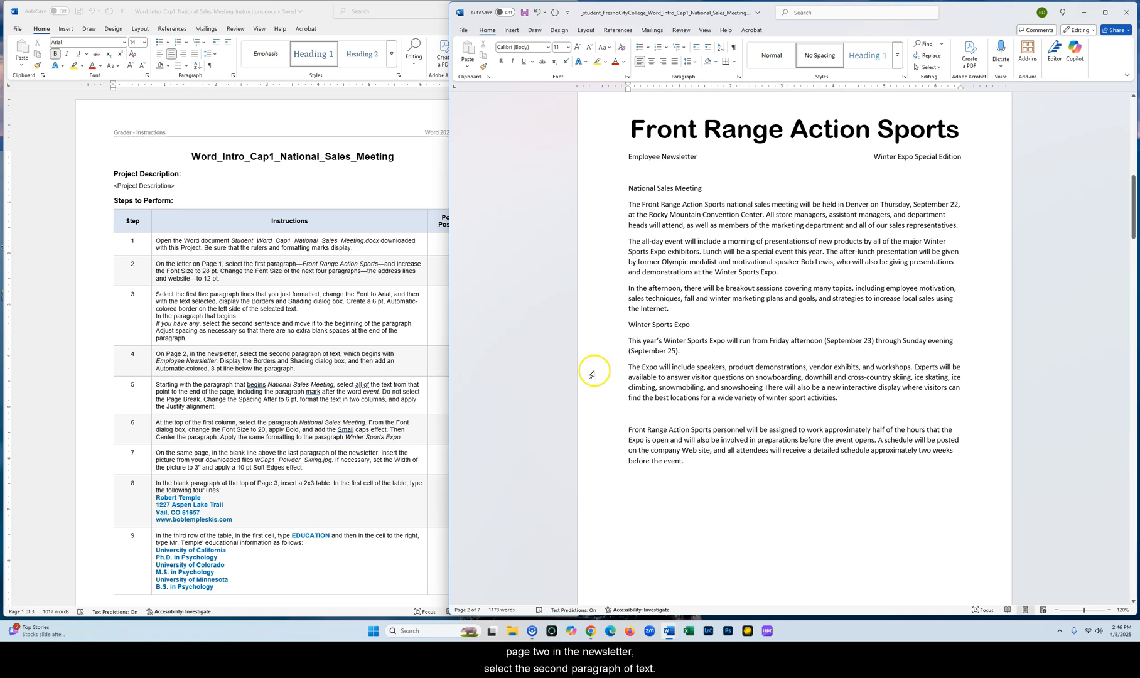
scroll(772, 277, up, 2)
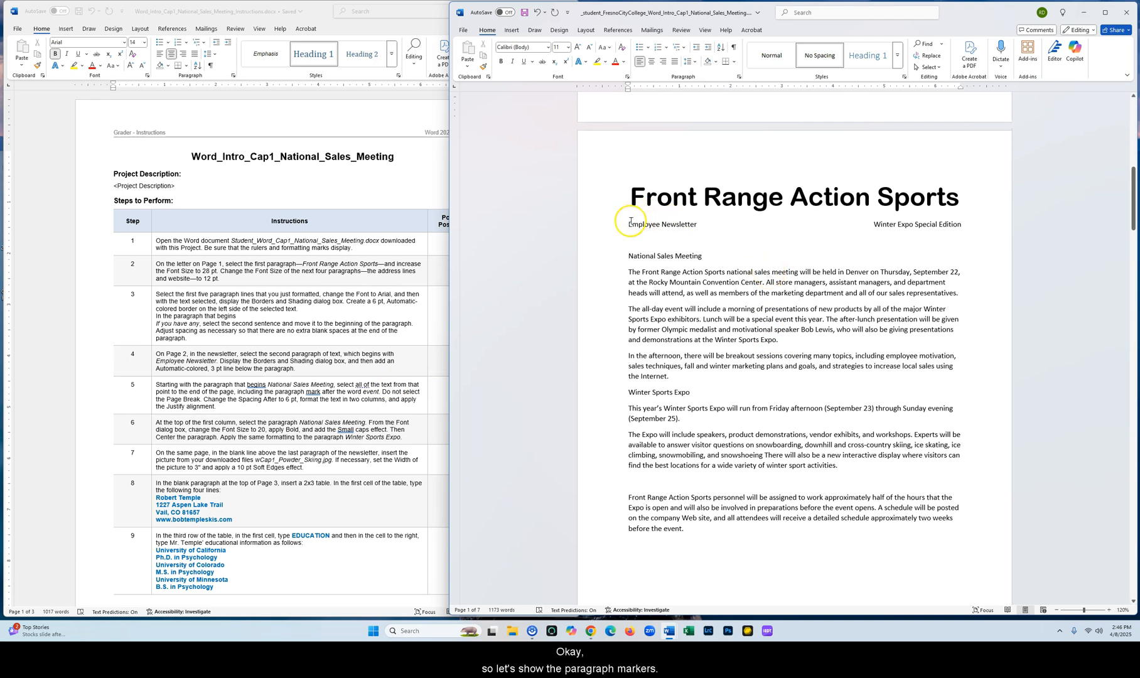
click(733, 47)
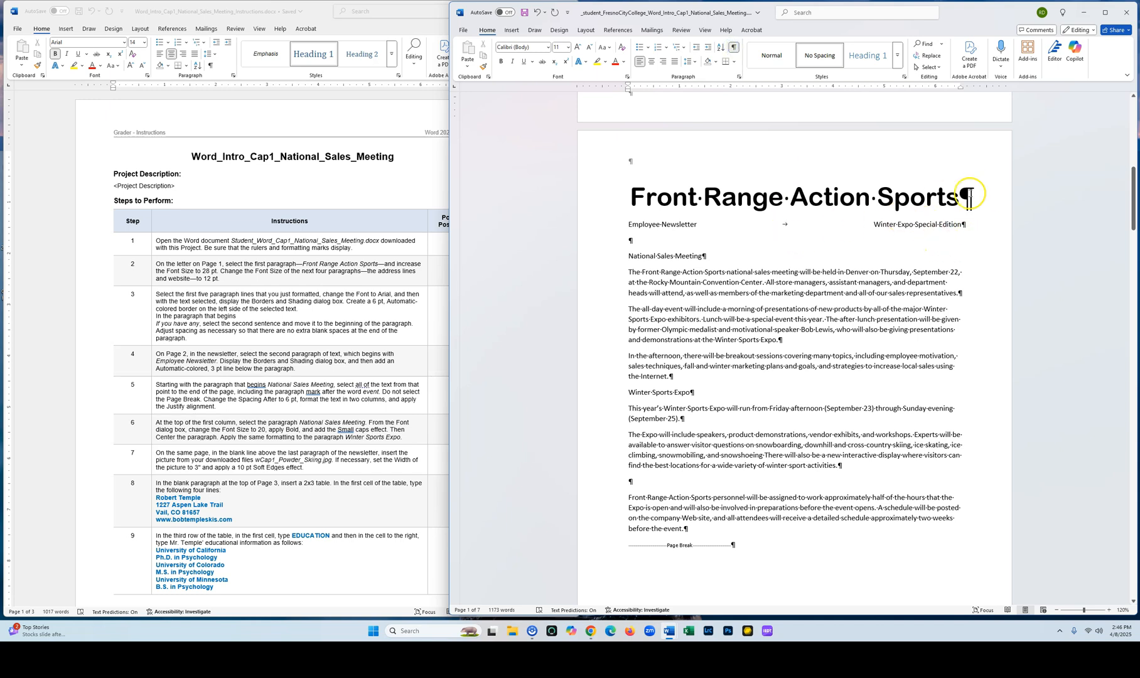
Add a 3 pt Automatic-colored bottom border below the 'Employee Newsletter' paragraph through Borders and Shading
drag(629, 225, 958, 226)
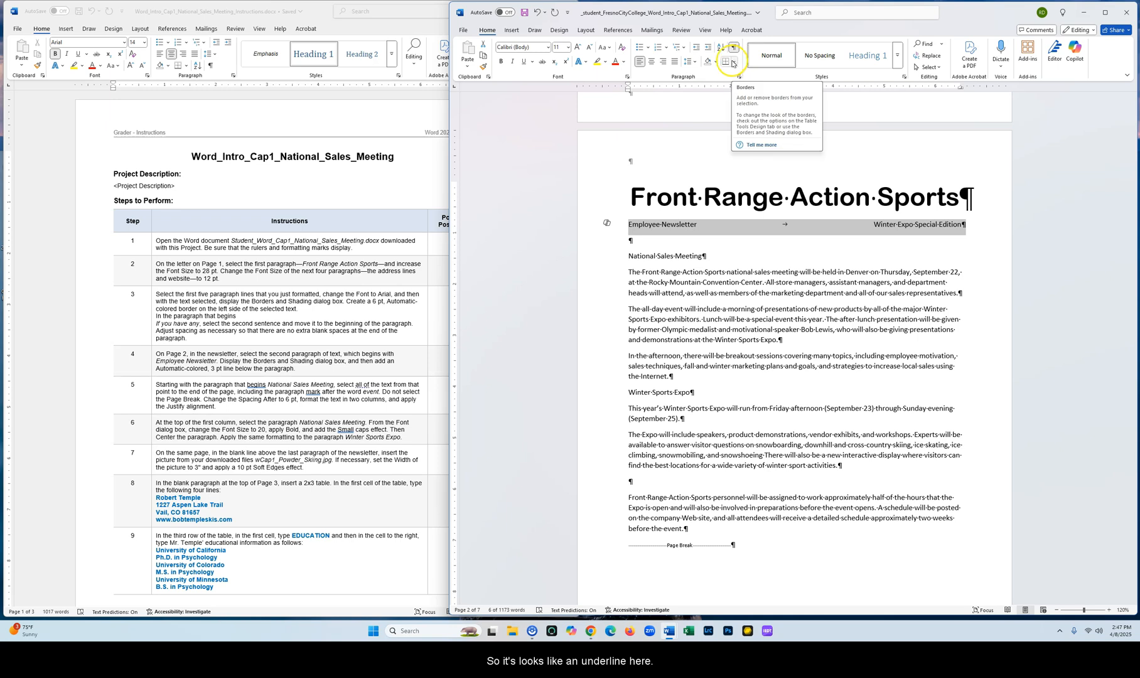
click(735, 62)
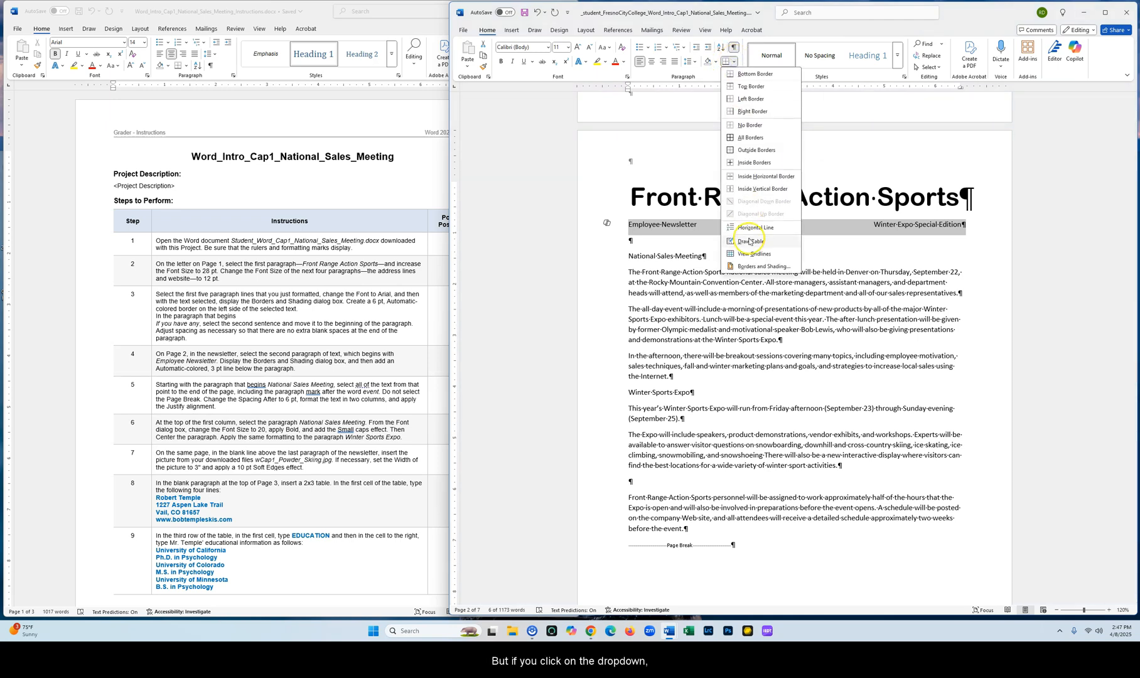
click(760, 269)
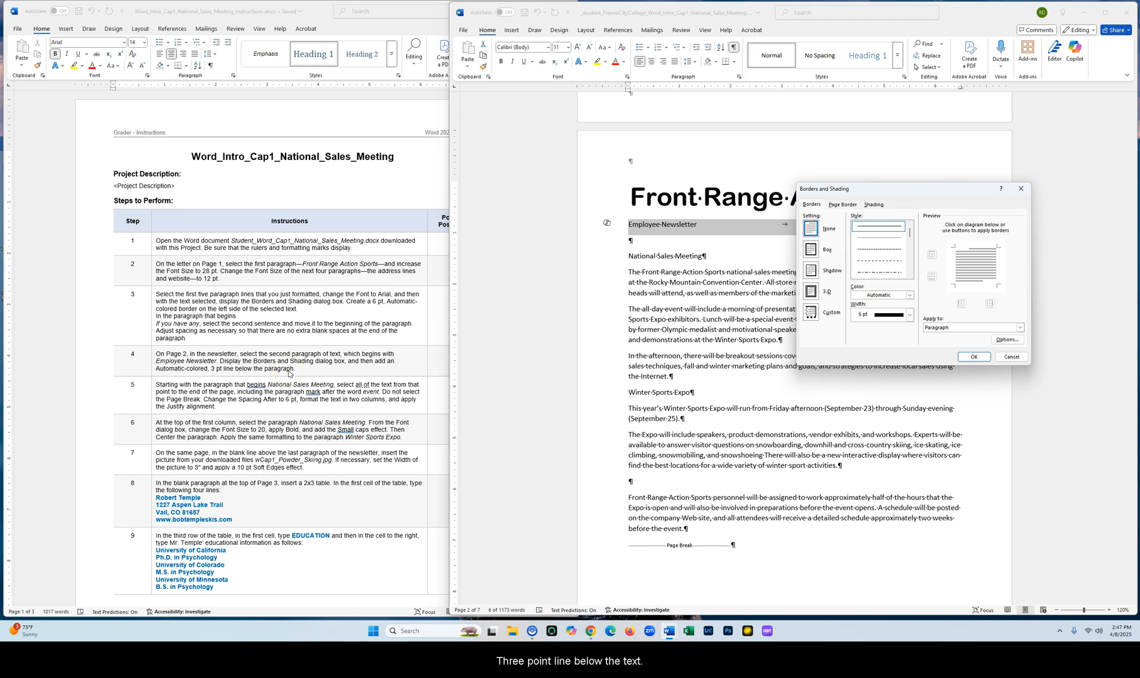
click(899, 314)
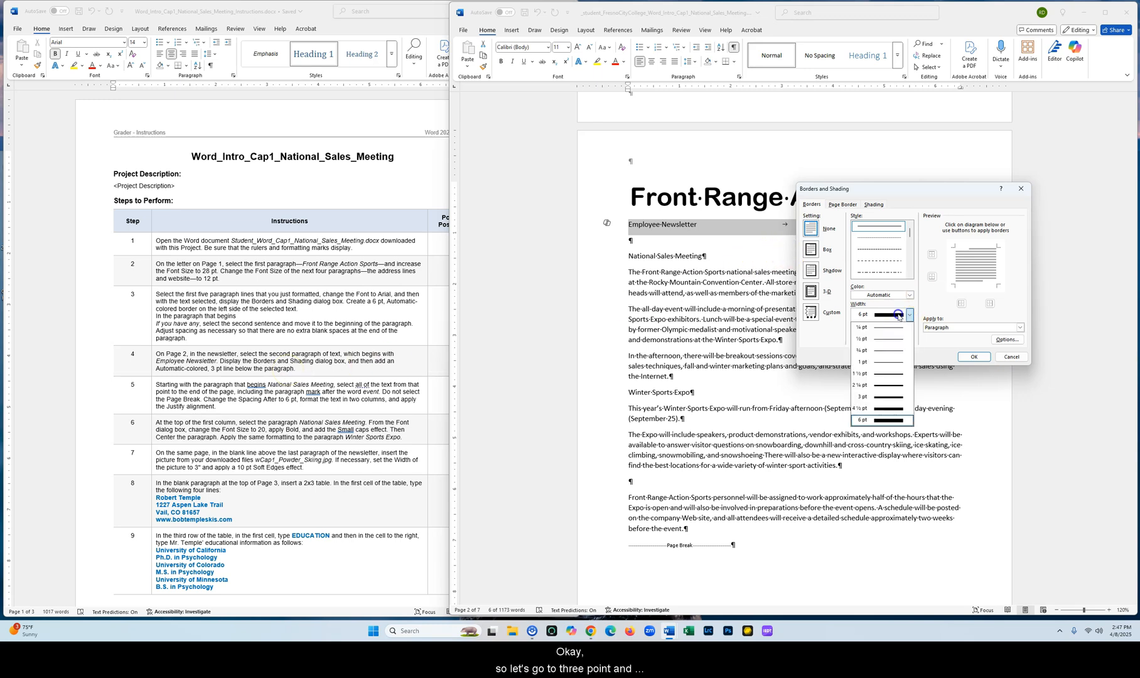
click(883, 396)
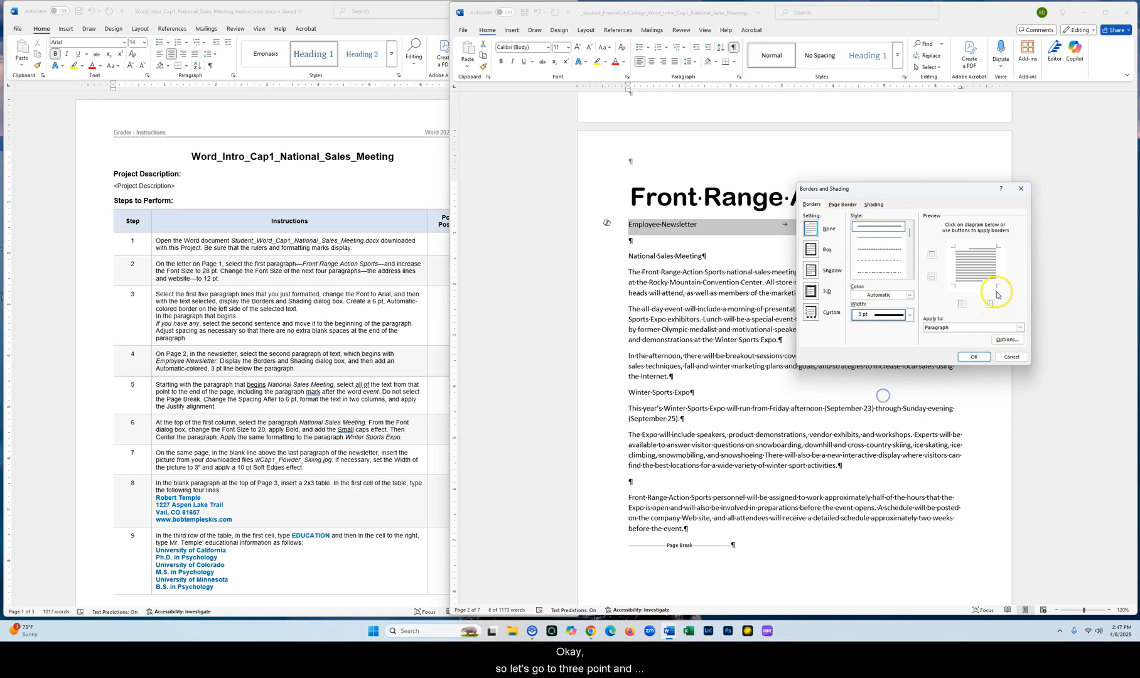
click(980, 284)
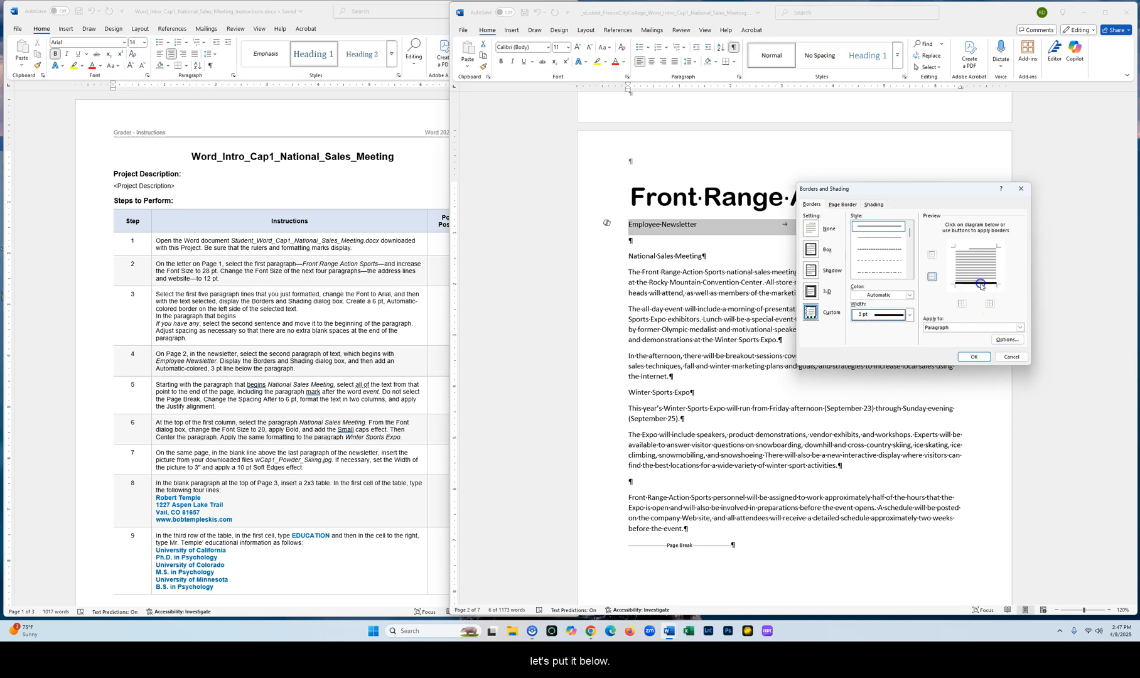
click(974, 357)
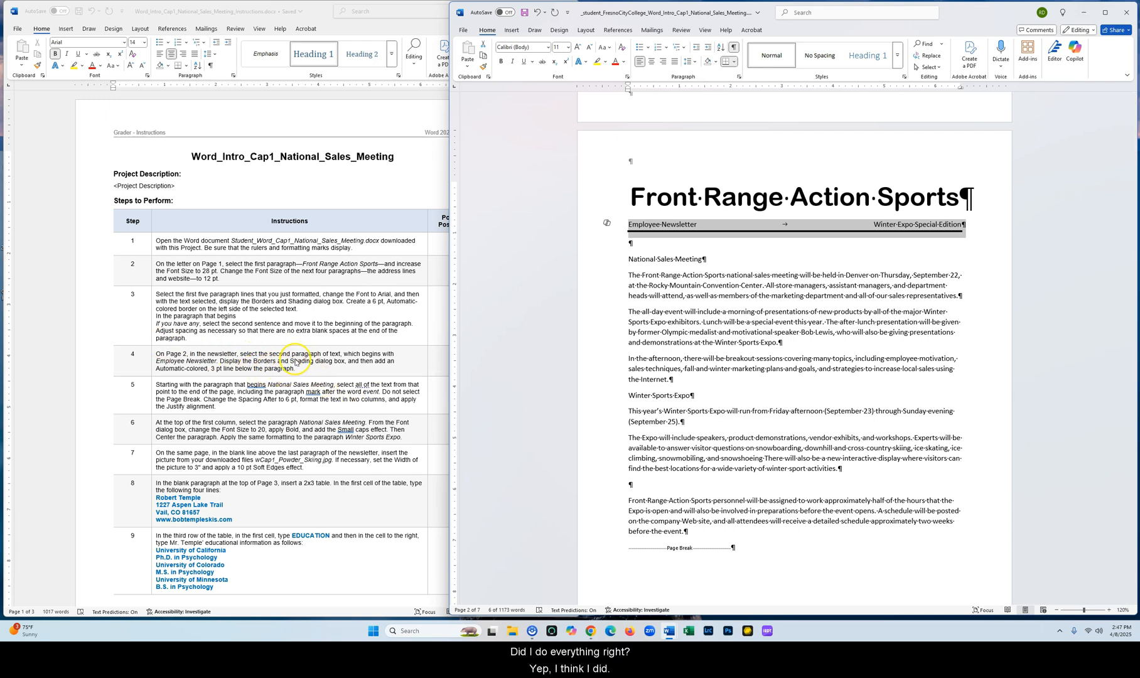
Set the spacing after to 6 pt for the newsletter text from 'National Sales Meeting' to the page's last paragraph
scroll(191, 261, down, 3)
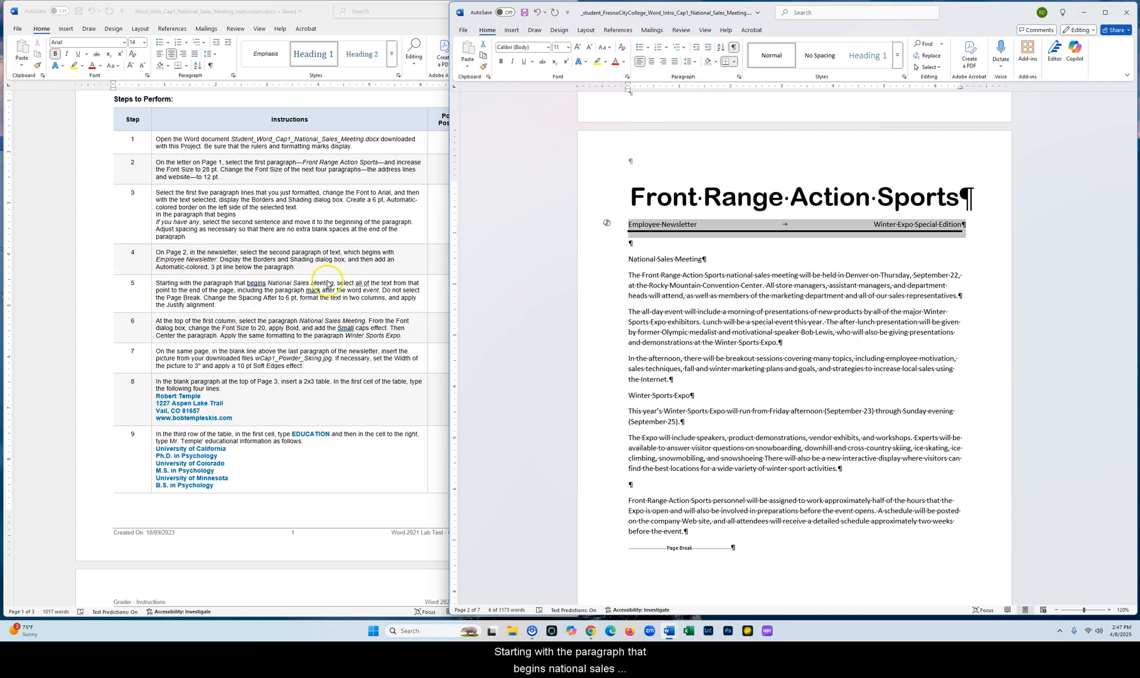
scroll(369, 291, down, 1)
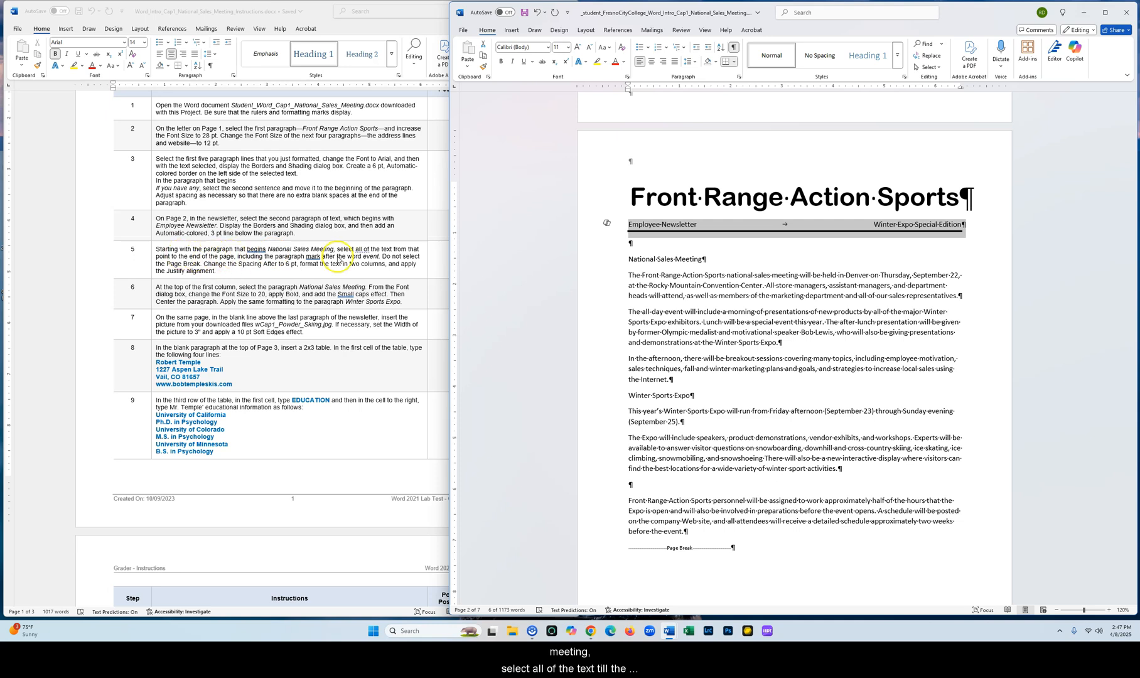
drag(629, 259, 684, 530)
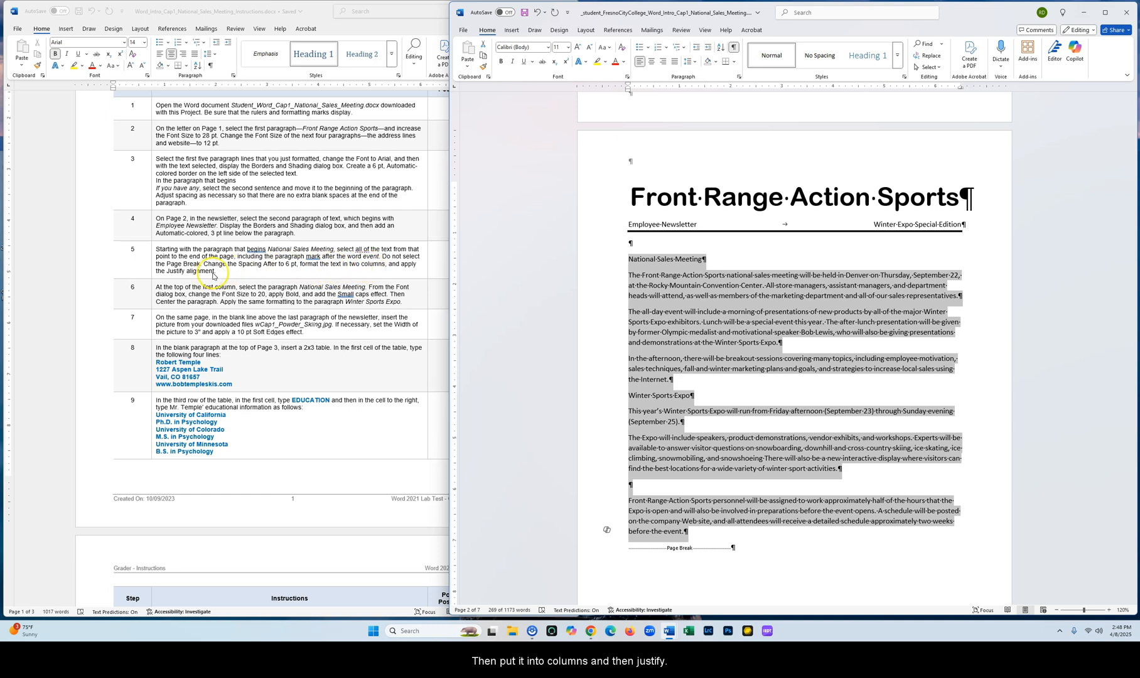
right_click(697, 285)
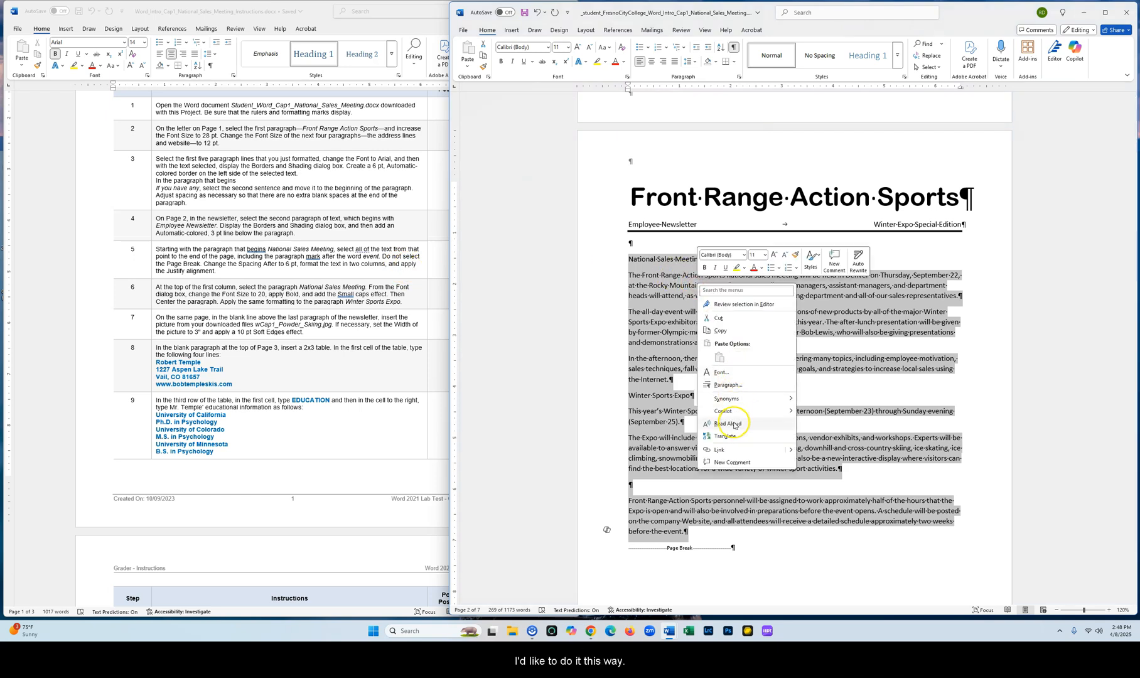
click(738, 387)
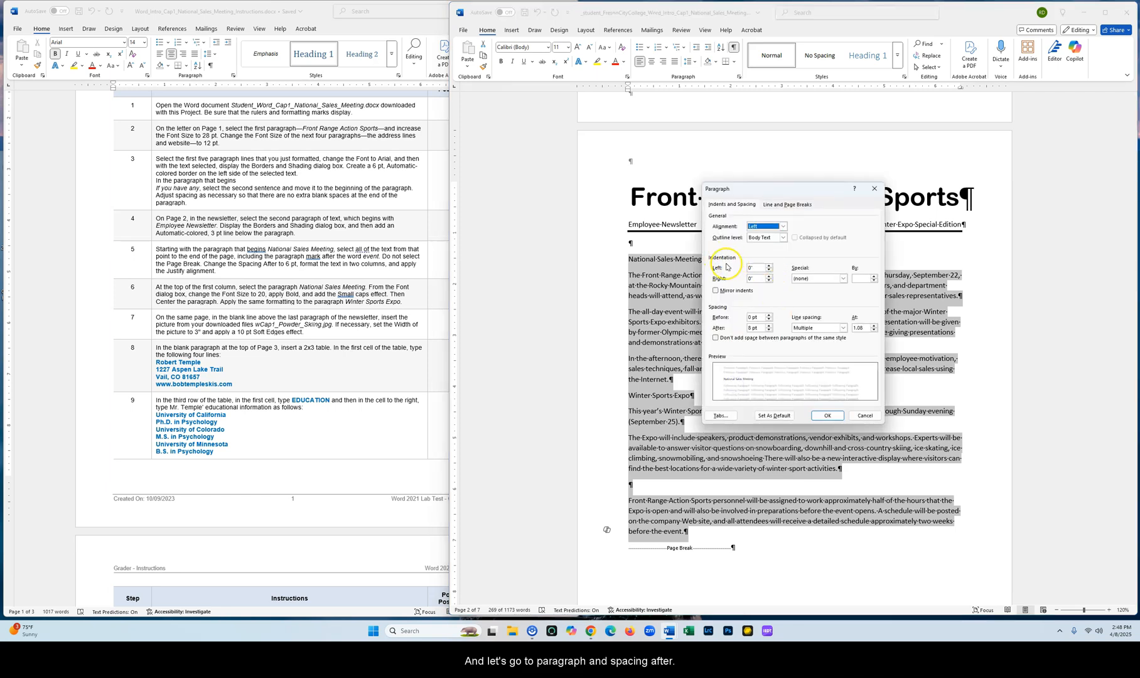
click(769, 330)
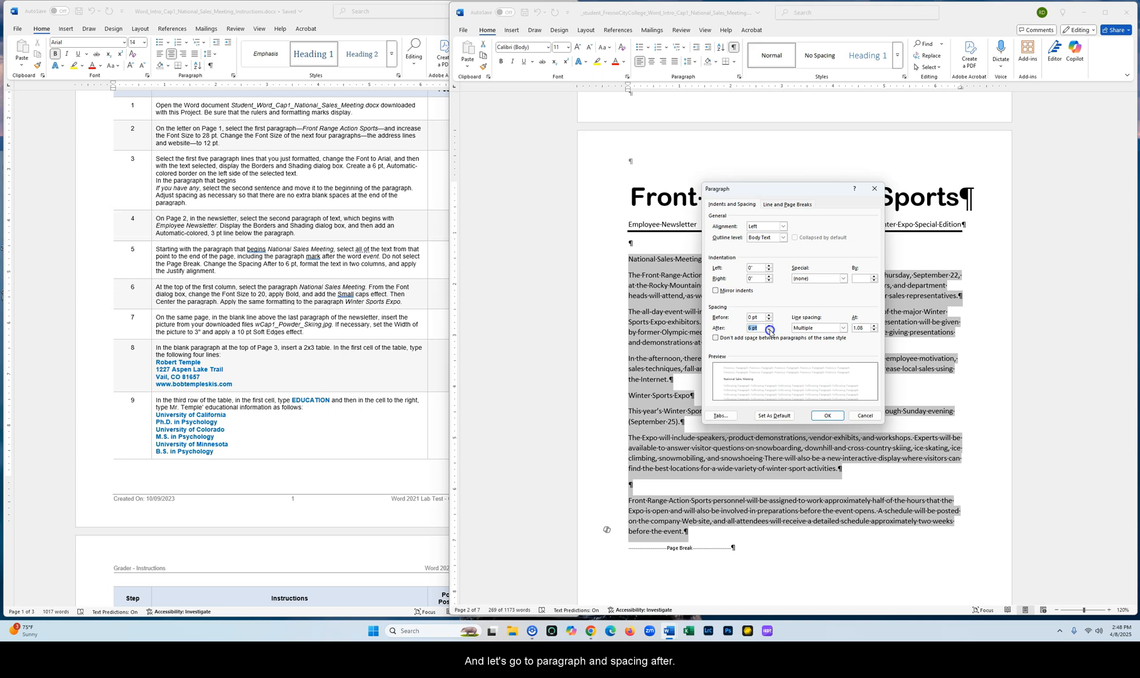
click(828, 416)
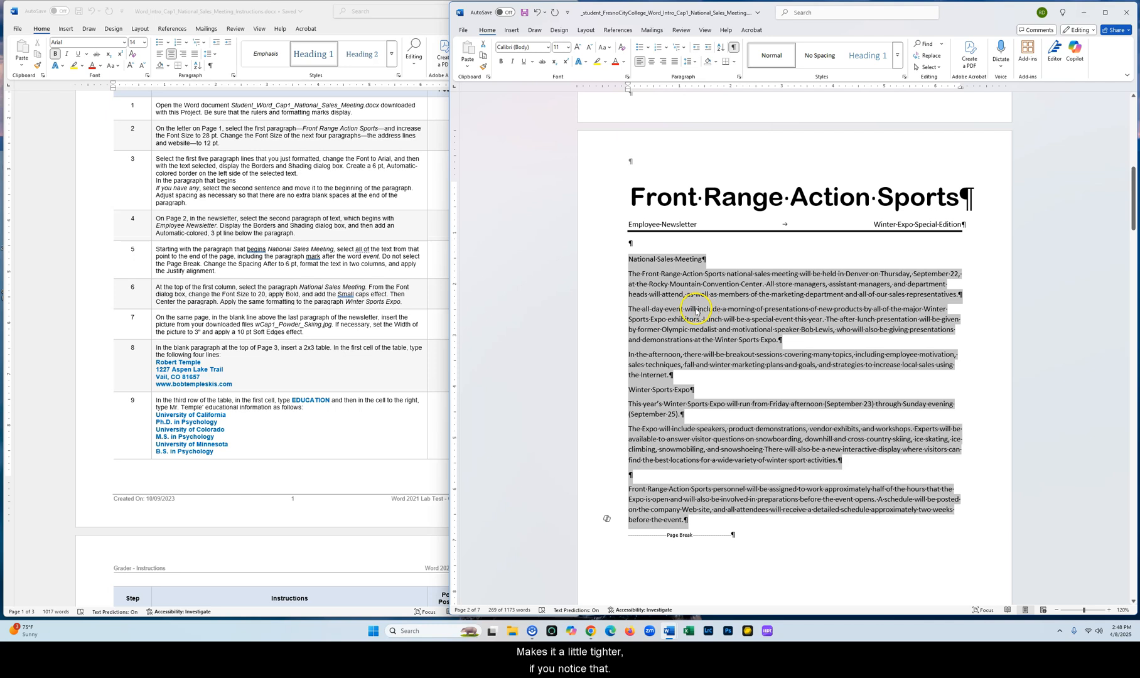
Format the selected newsletter text in two columns
click(511, 30)
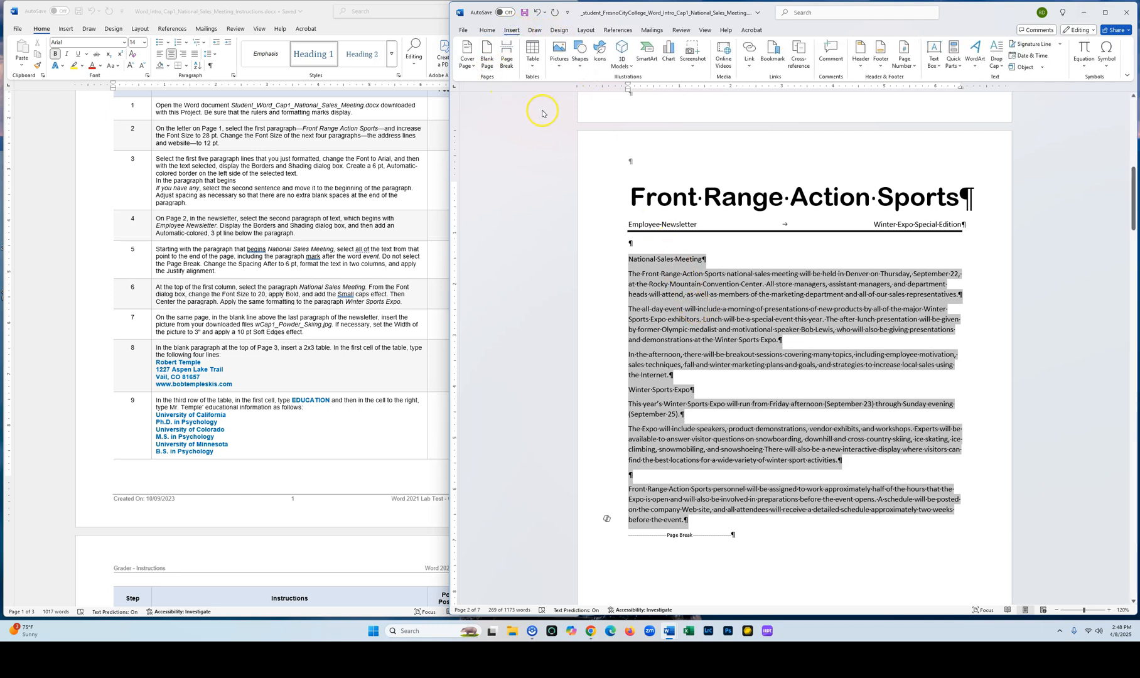
click(585, 30)
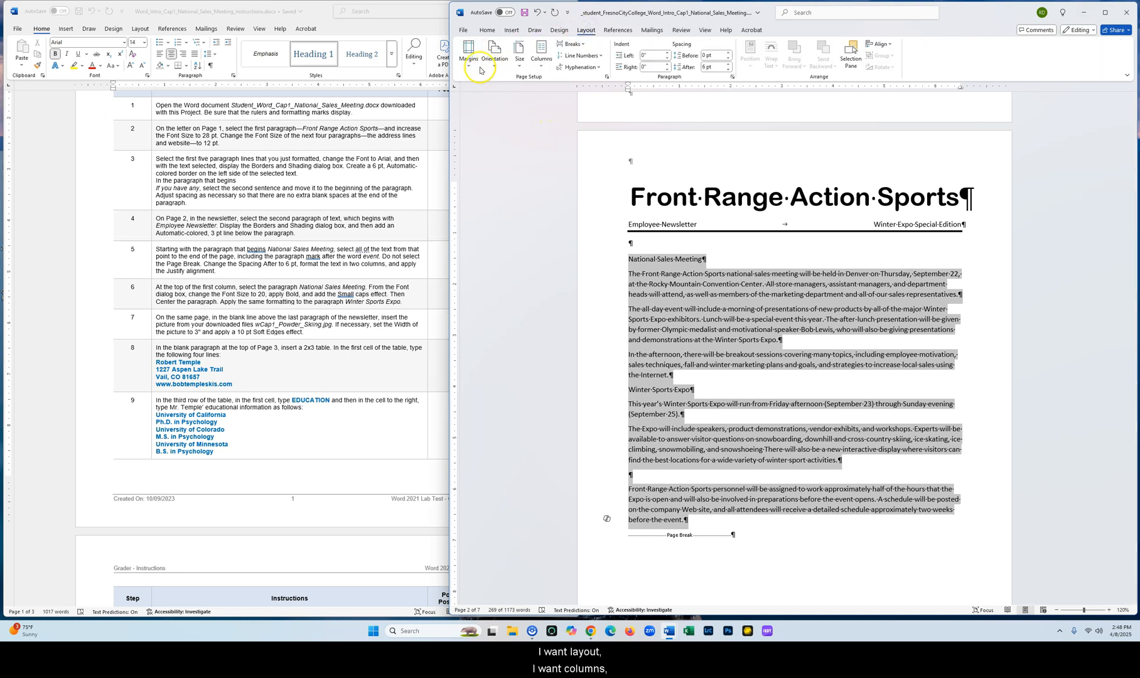
click(540, 66)
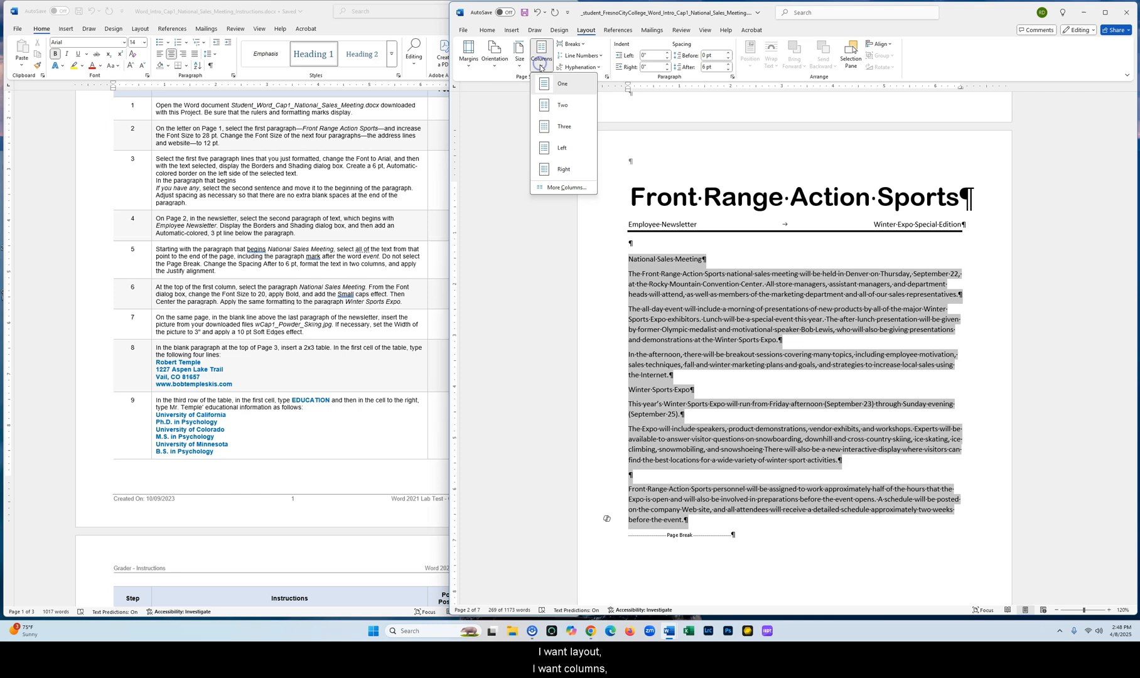
click(560, 107)
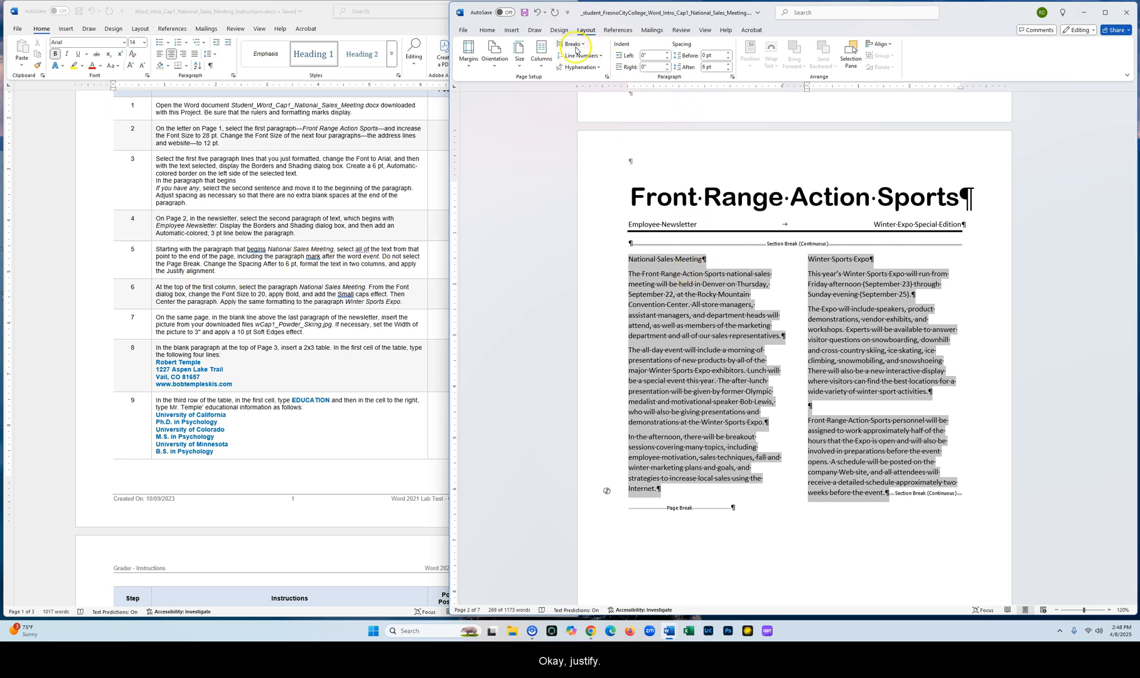
Apply justify alignment to the selected two-column text
click(491, 30)
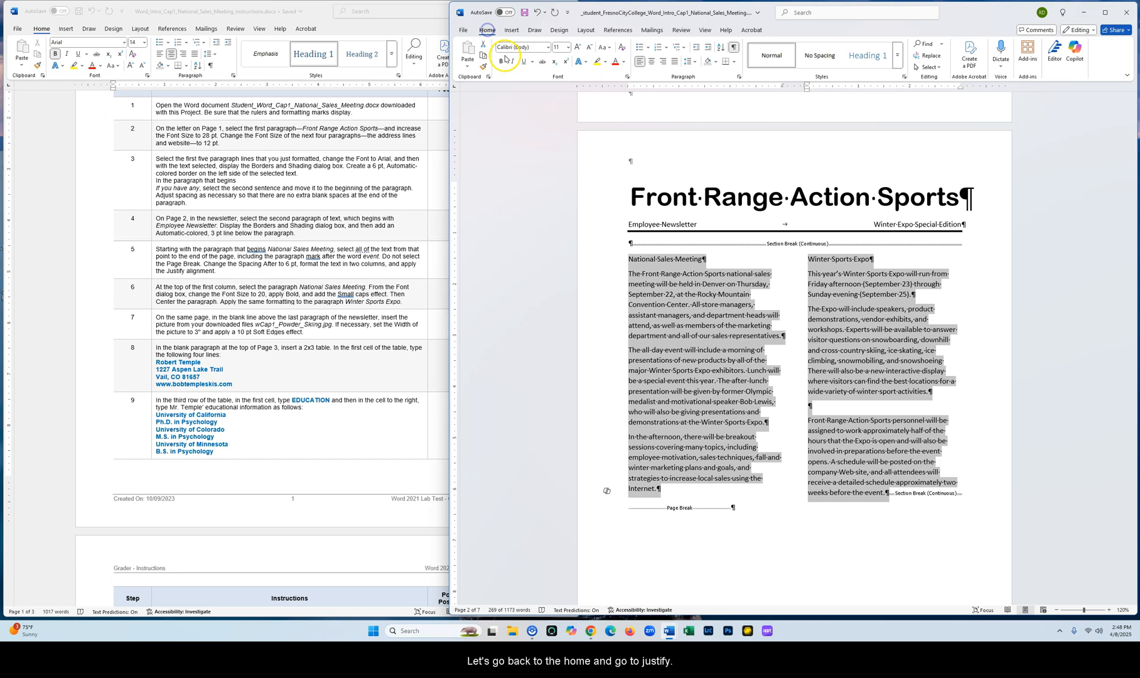
click(676, 61)
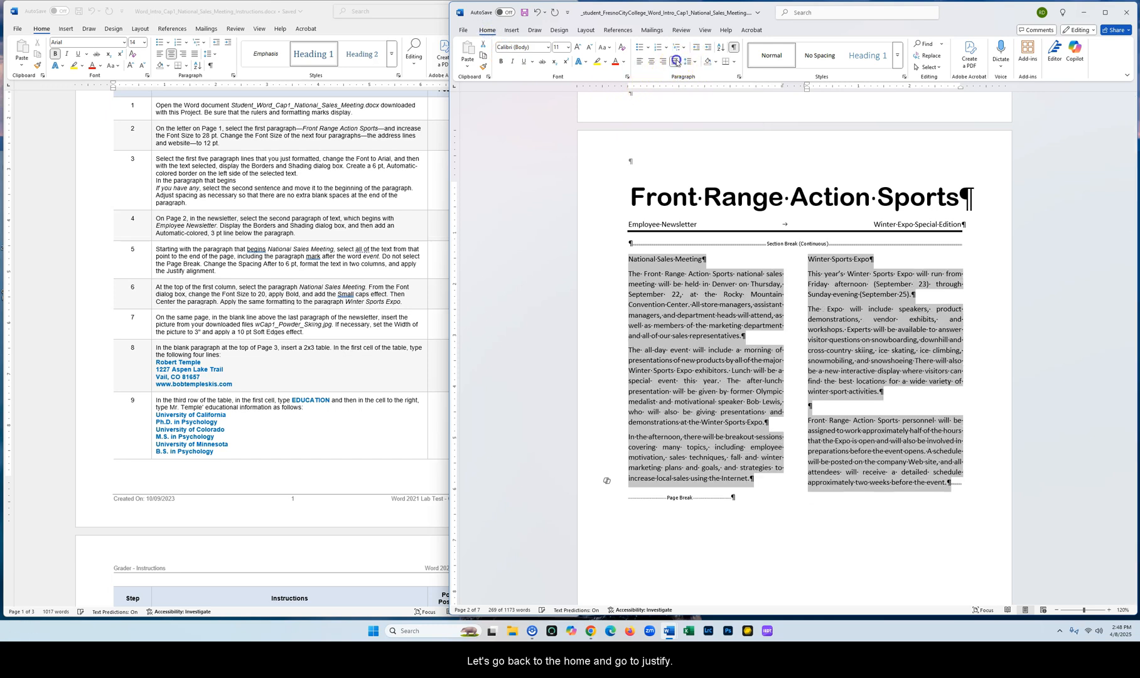
click(903, 320)
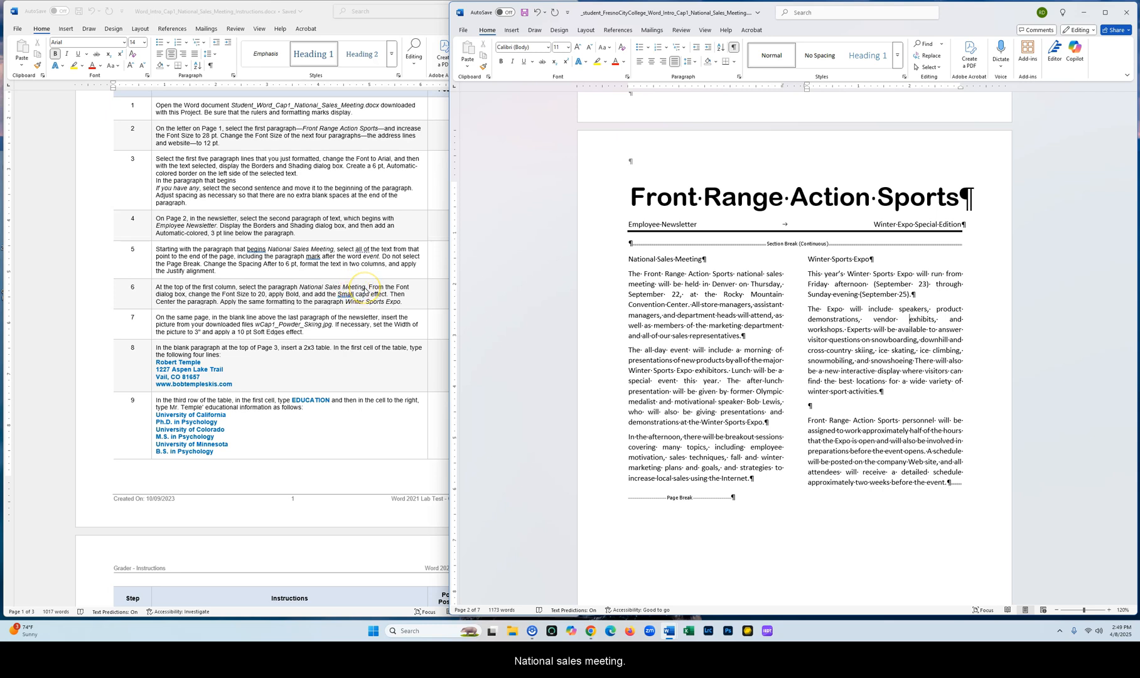
Format the 'National Sales Meeting' paragraph as 20 pt bold small caps and center it
drag(628, 259, 690, 258)
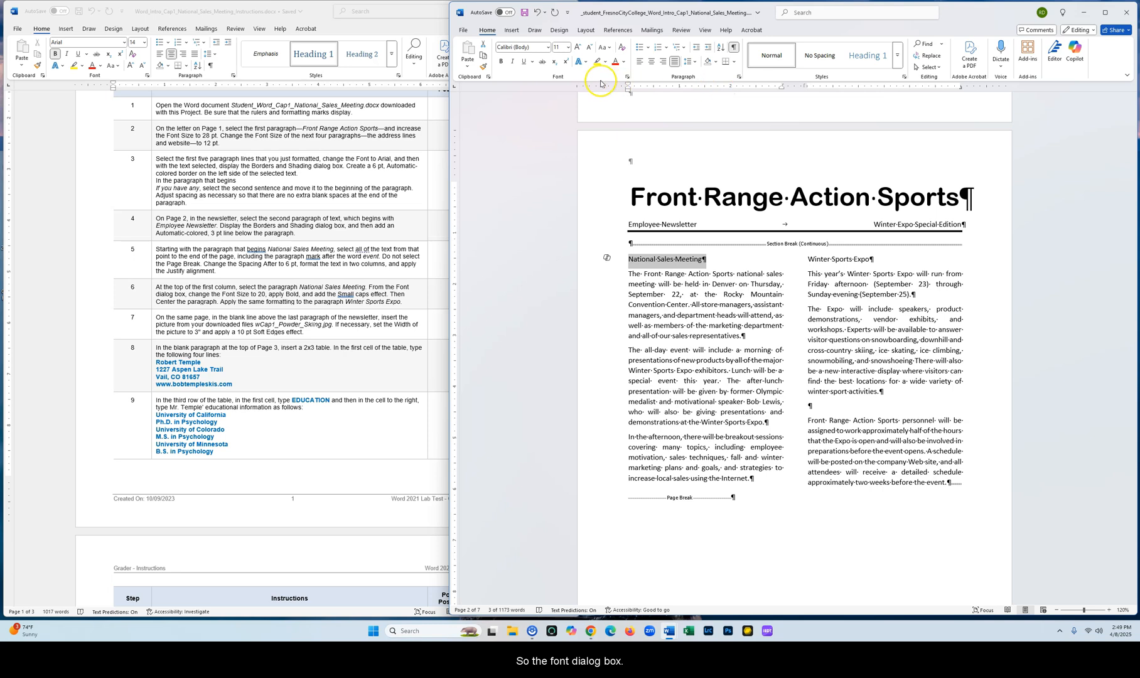
click(627, 76)
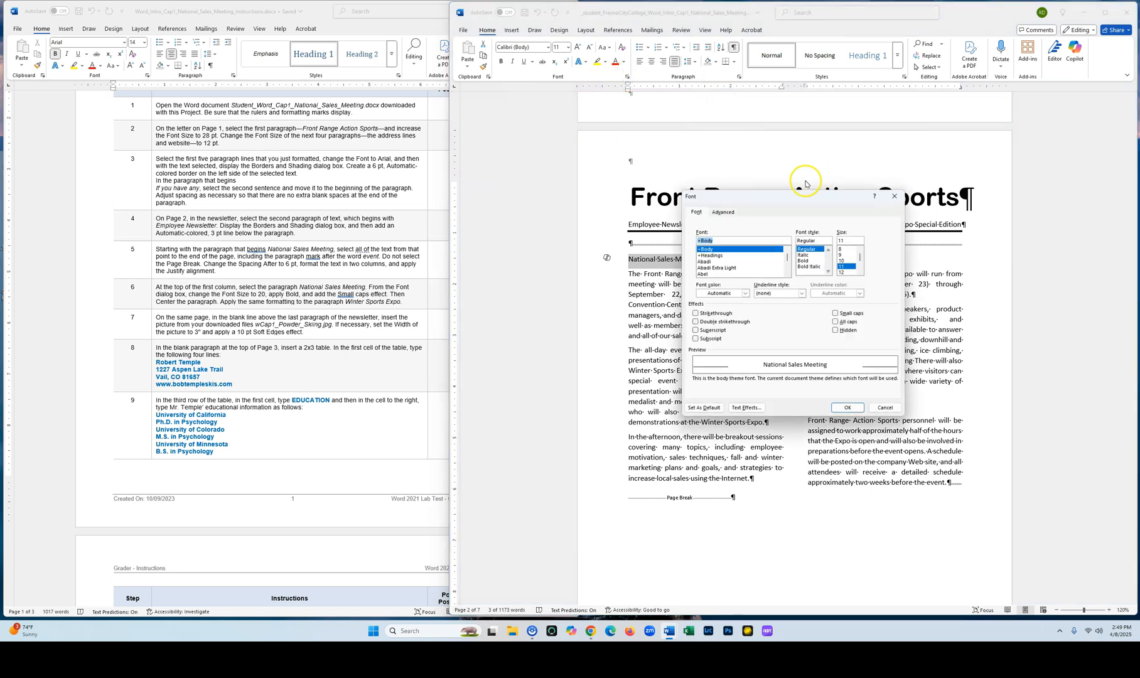
drag(806, 195, 936, 295)
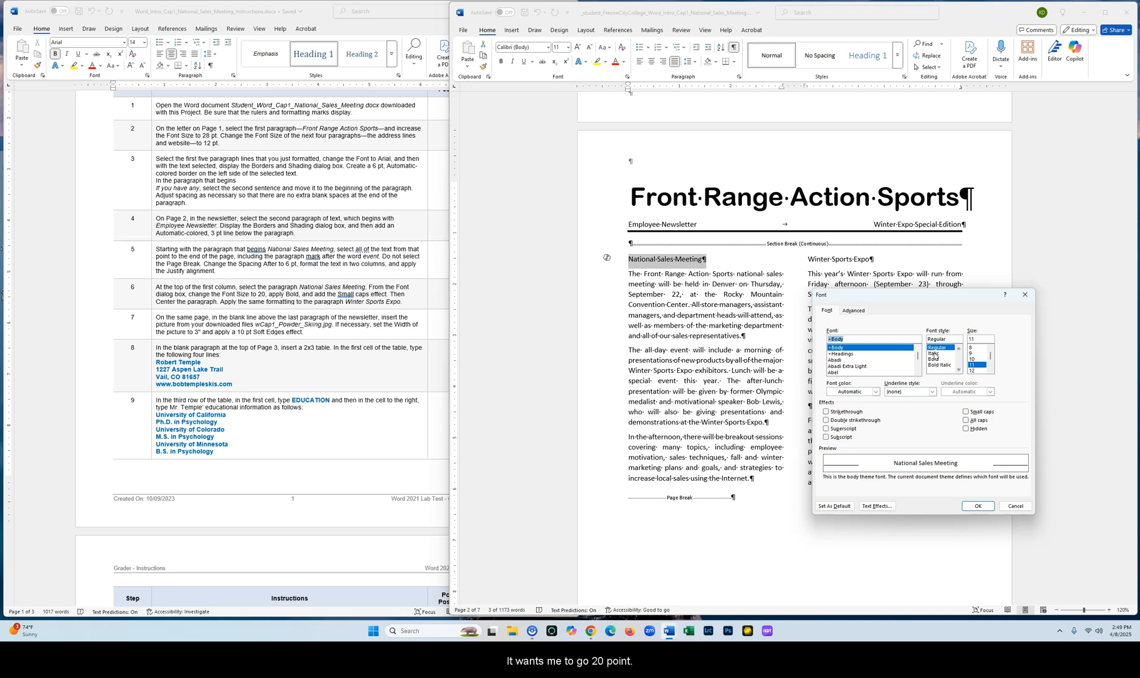
click(992, 370)
click(992, 371)
click(992, 370)
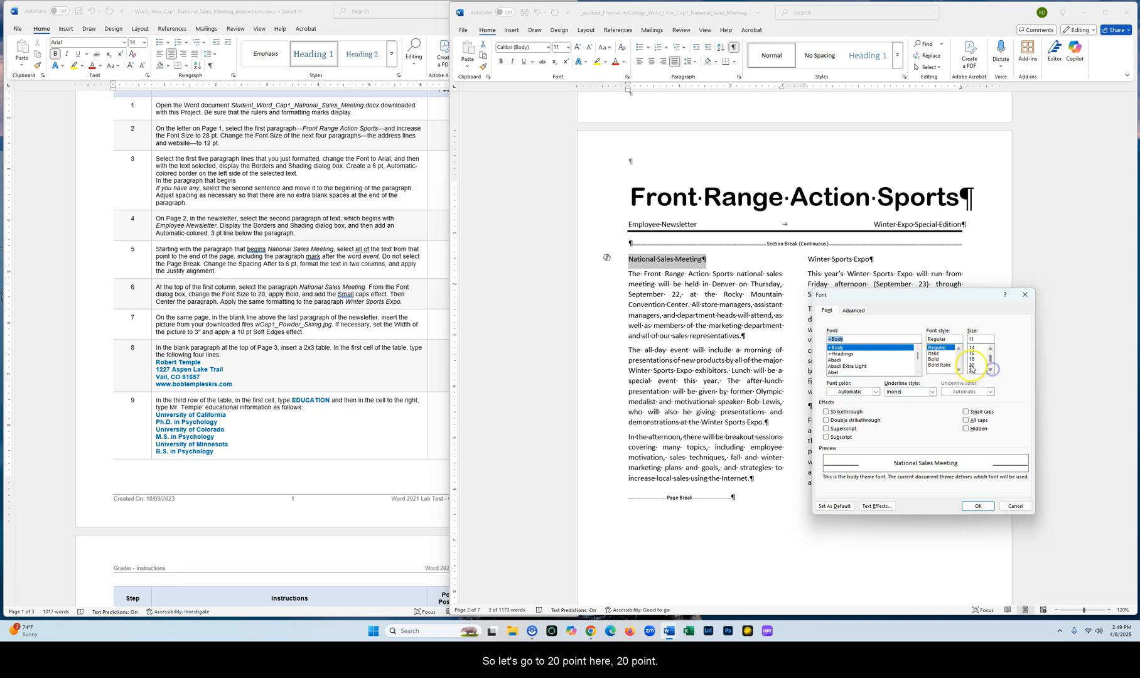
click(973, 366)
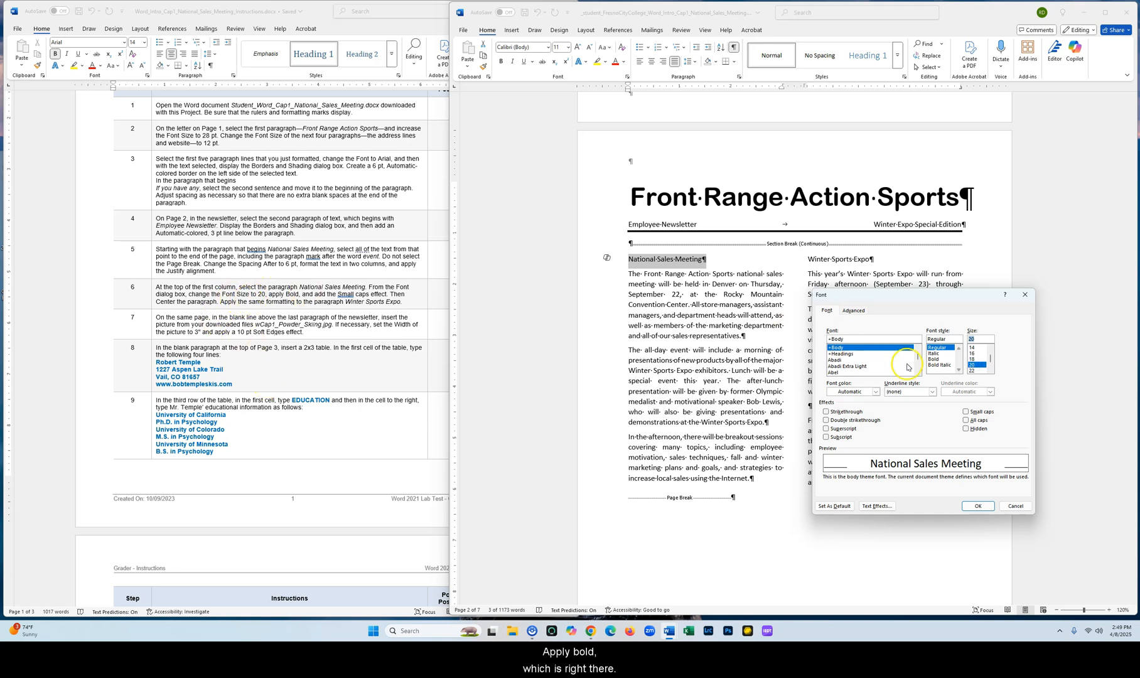
click(937, 359)
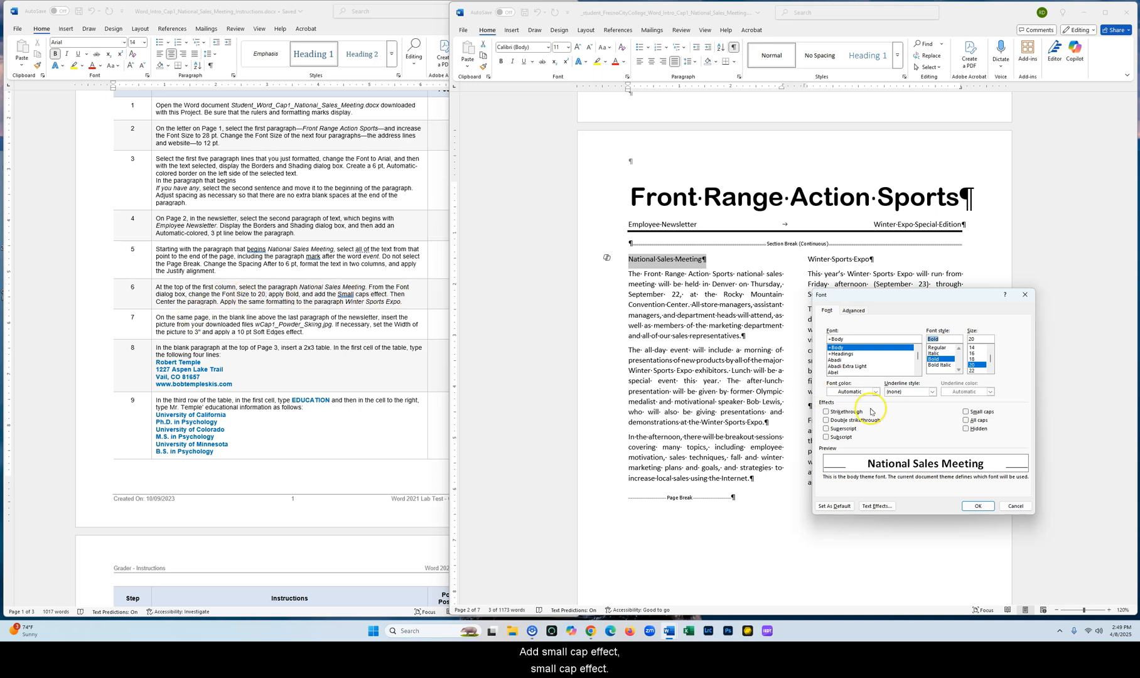
click(966, 412)
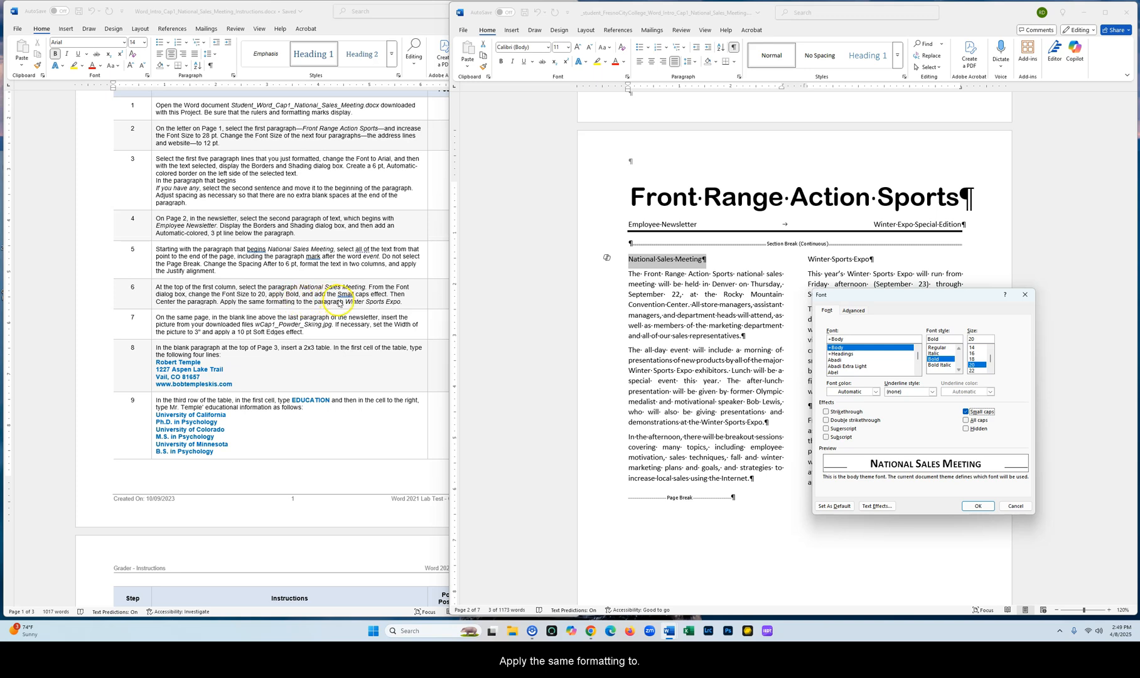
click(980, 505)
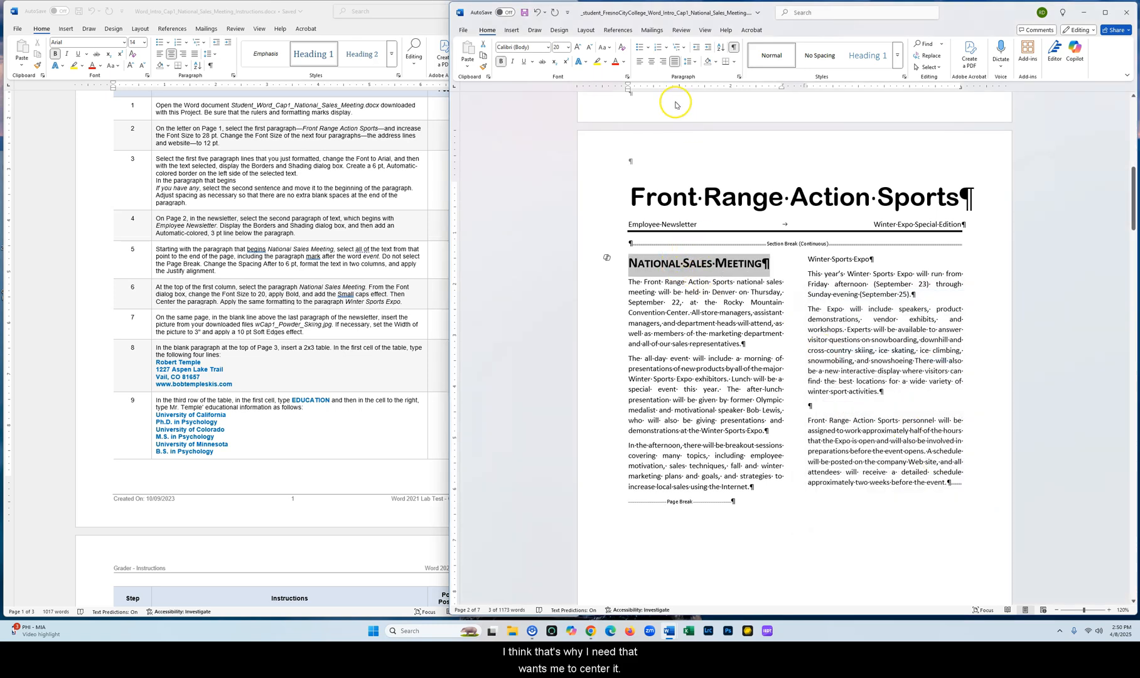
click(651, 61)
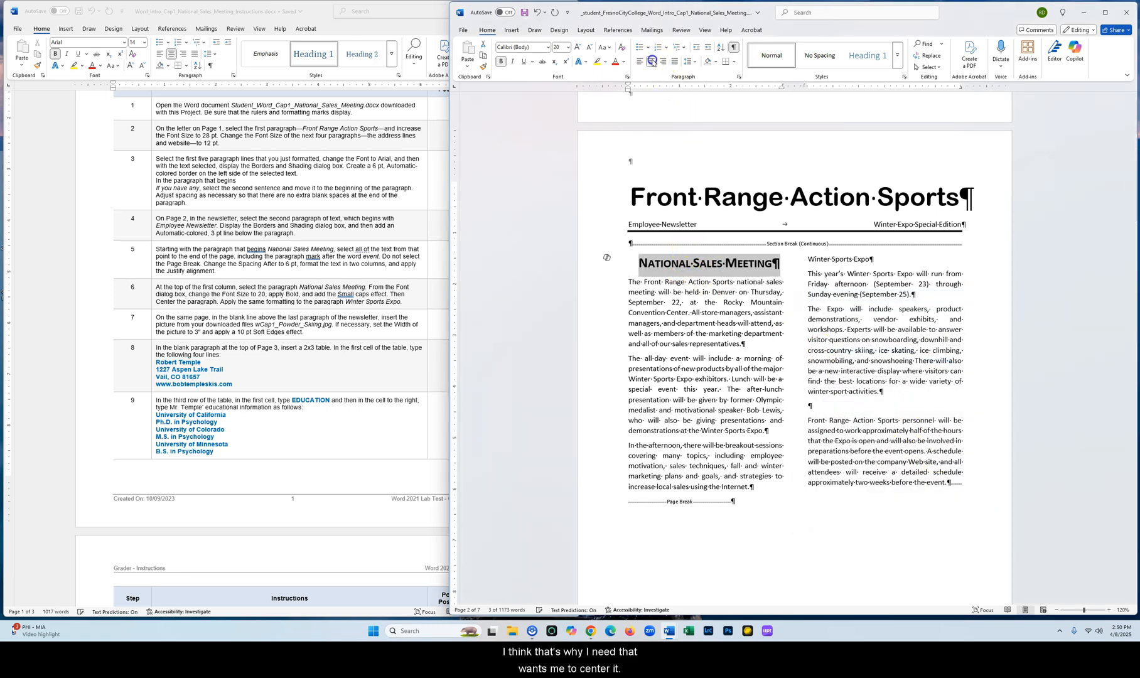
Copy the 'National Sales Meeting' paragraph formatting to the 'Winter Sports Expo' paragraph with Format Painter
click(714, 273)
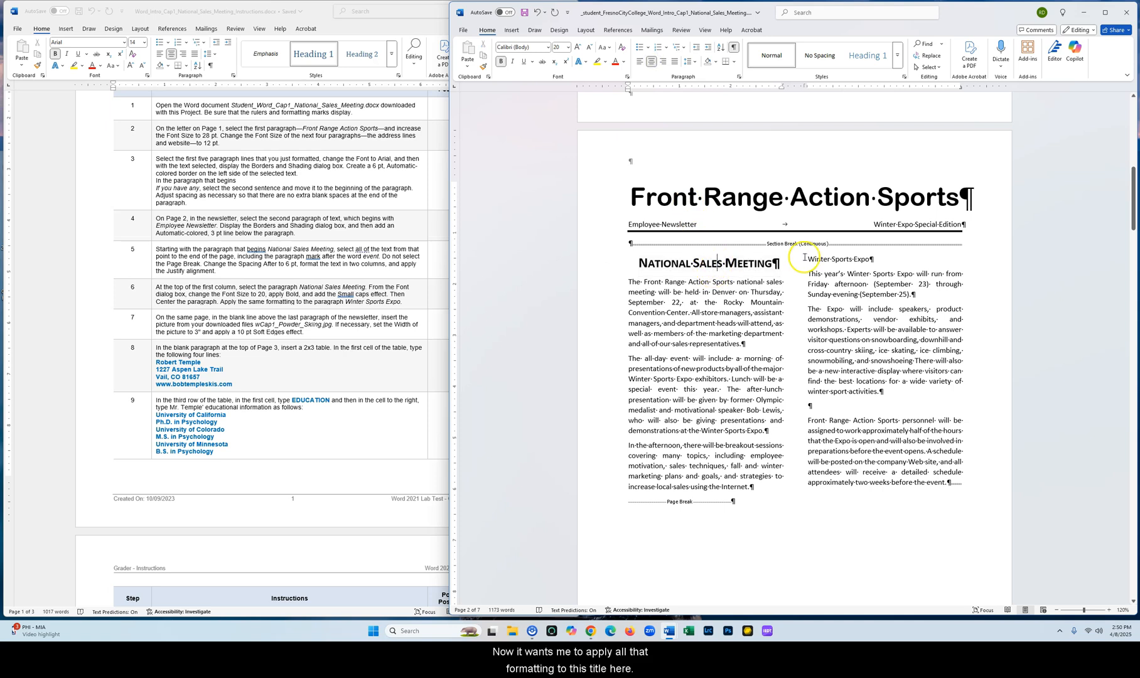
click(708, 264)
click(485, 73)
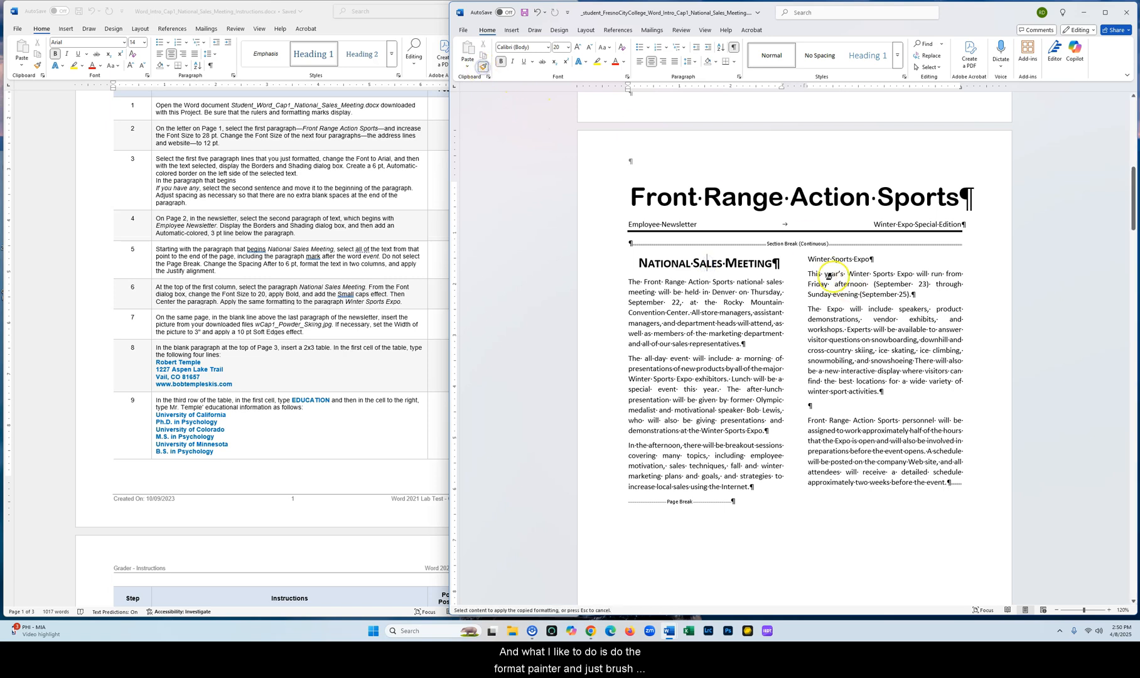
drag(807, 260, 873, 259)
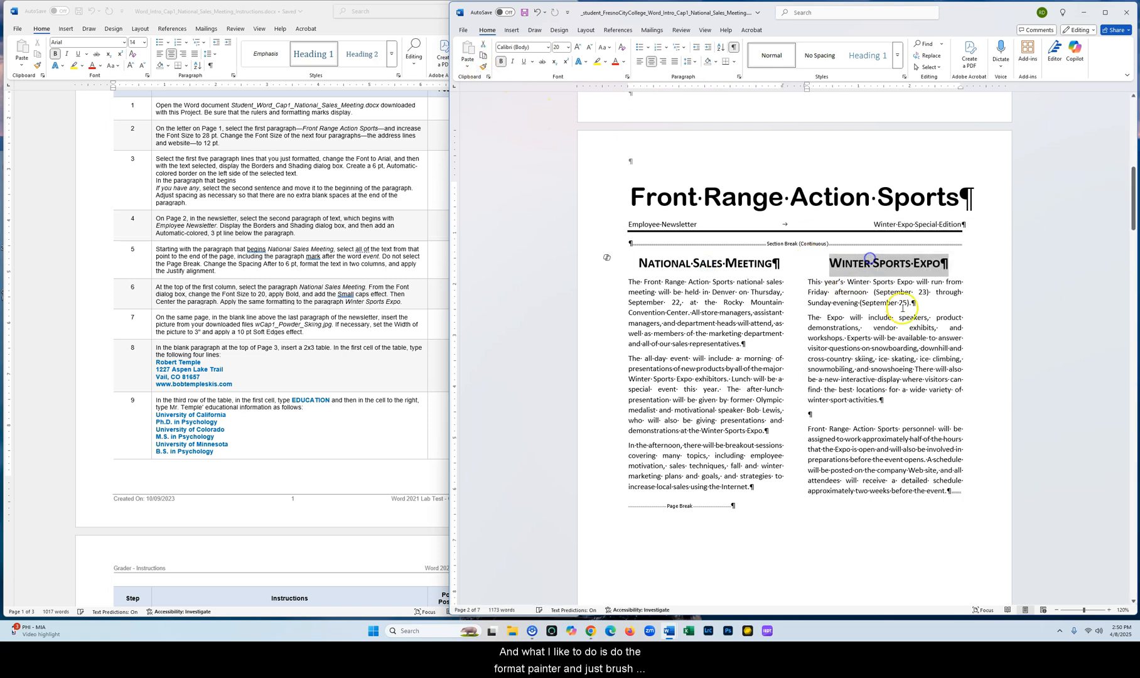
click(901, 337)
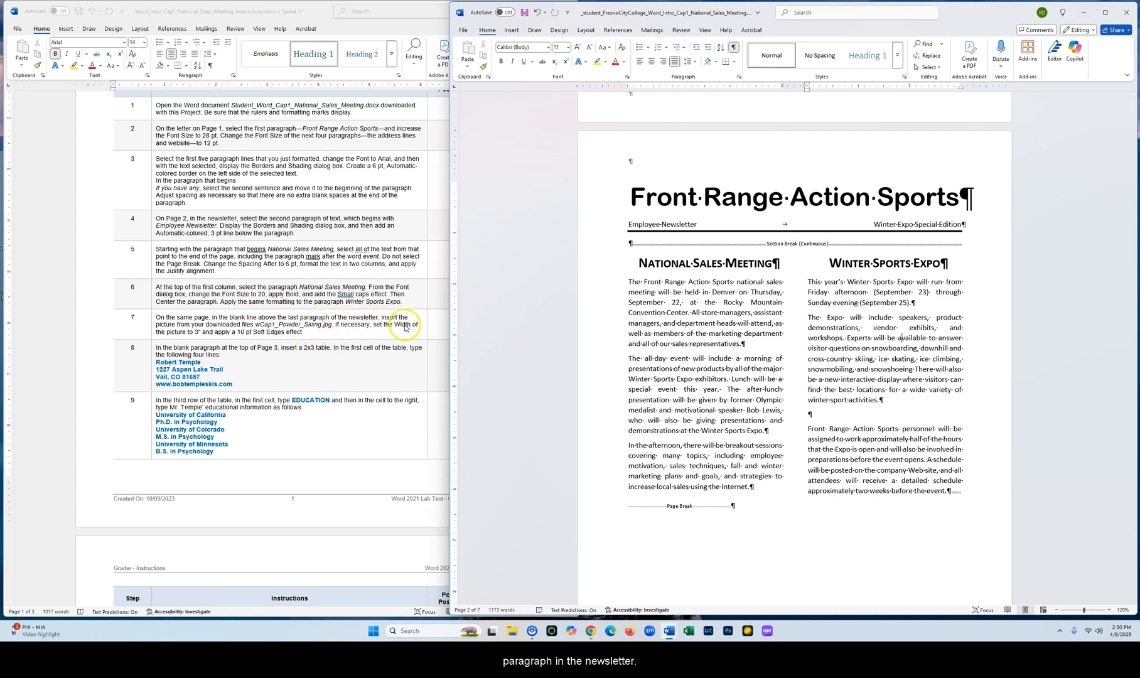
Insert the picture wCap1_Powder_Skiing.jpg from the CIT-12 Word Hands-on Test folder into the blank line above the newsletter's last paragraph
click(811, 415)
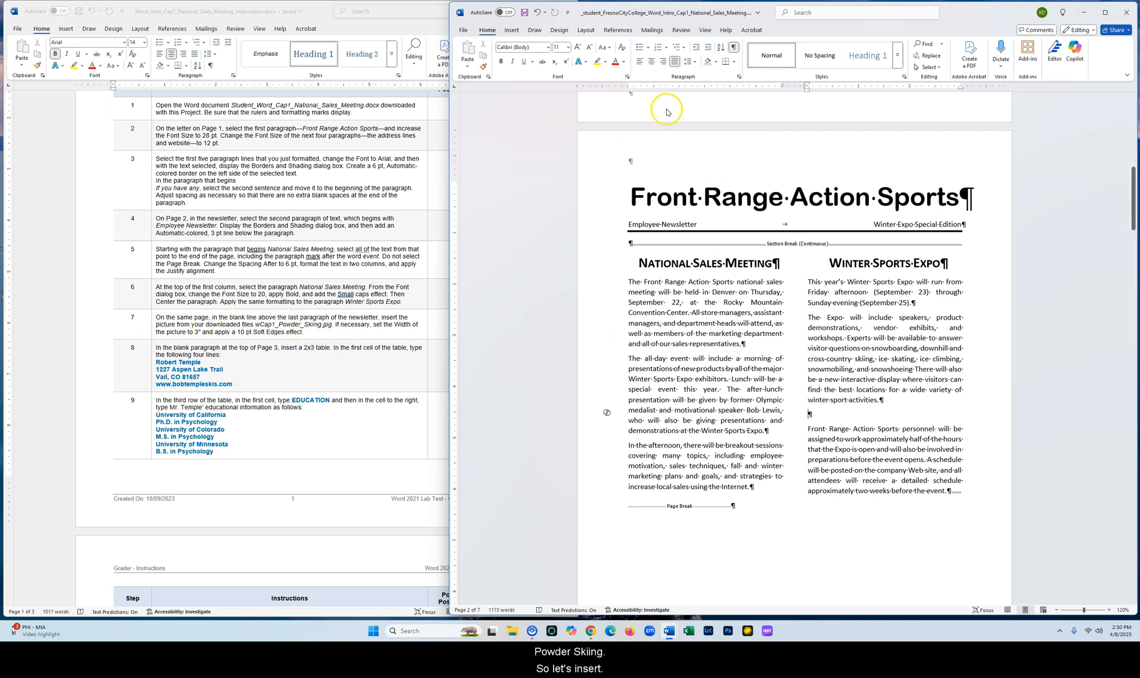
click(512, 31)
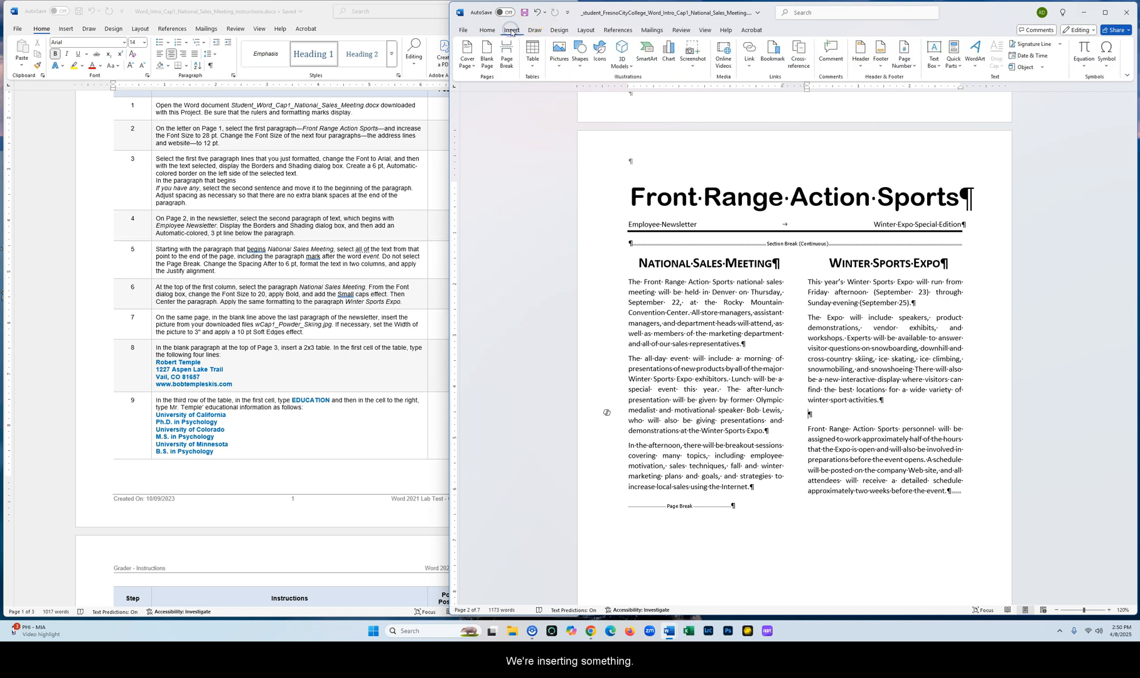
click(559, 60)
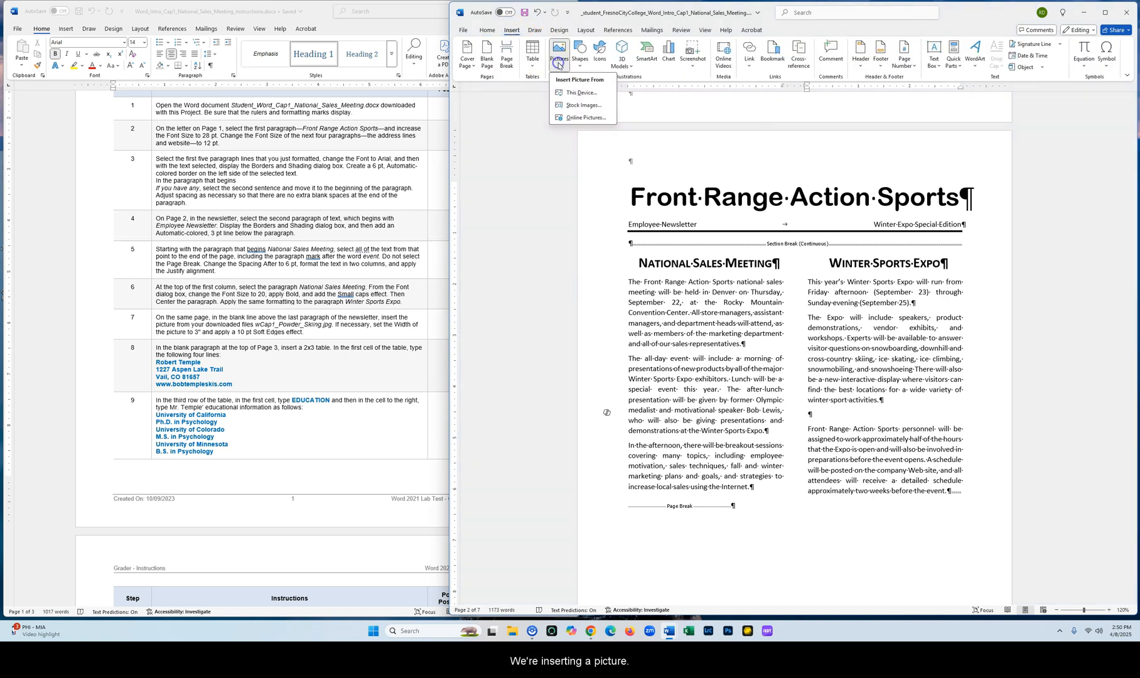
click(582, 93)
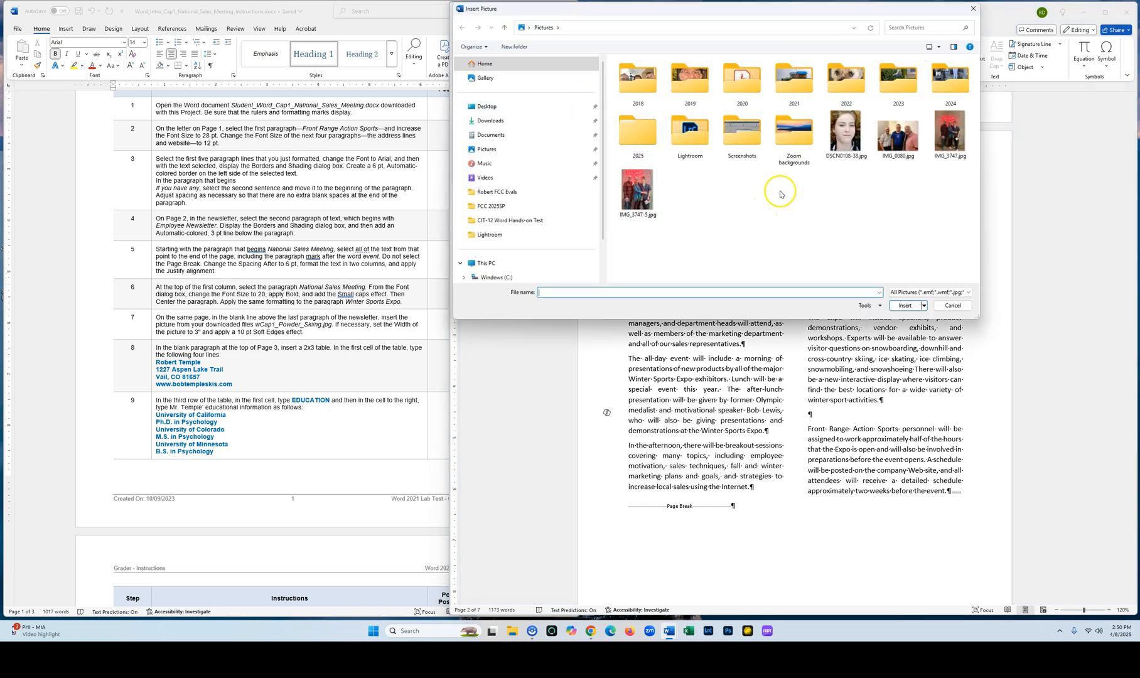
click(502, 107)
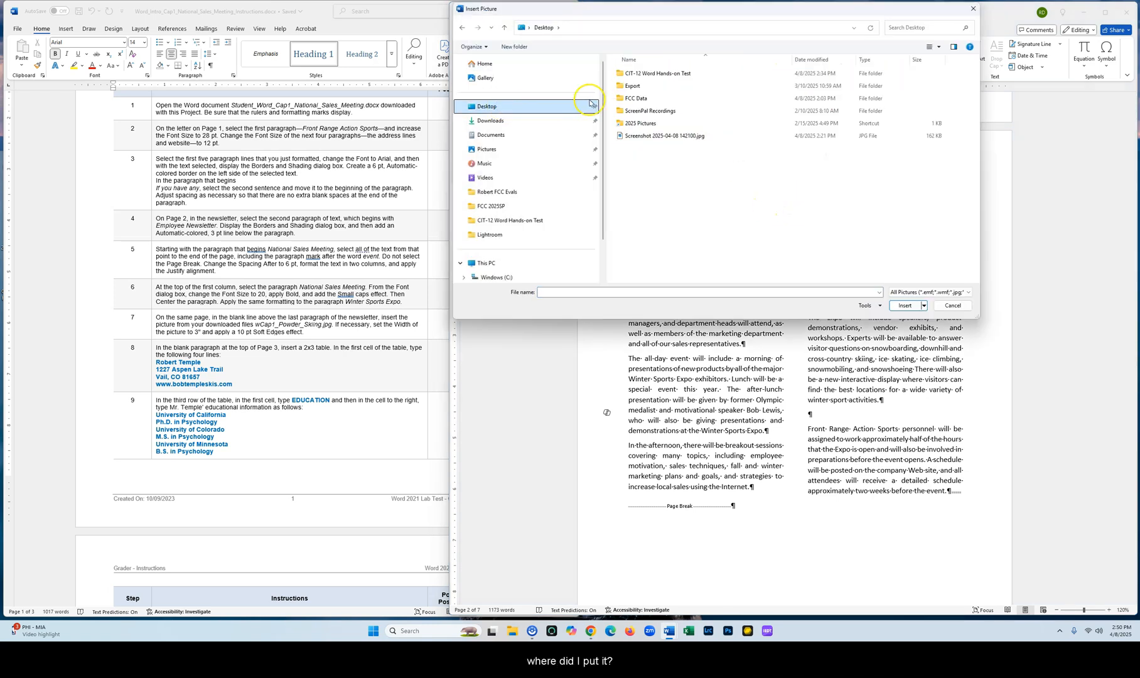
click(669, 74)
double_click(669, 75)
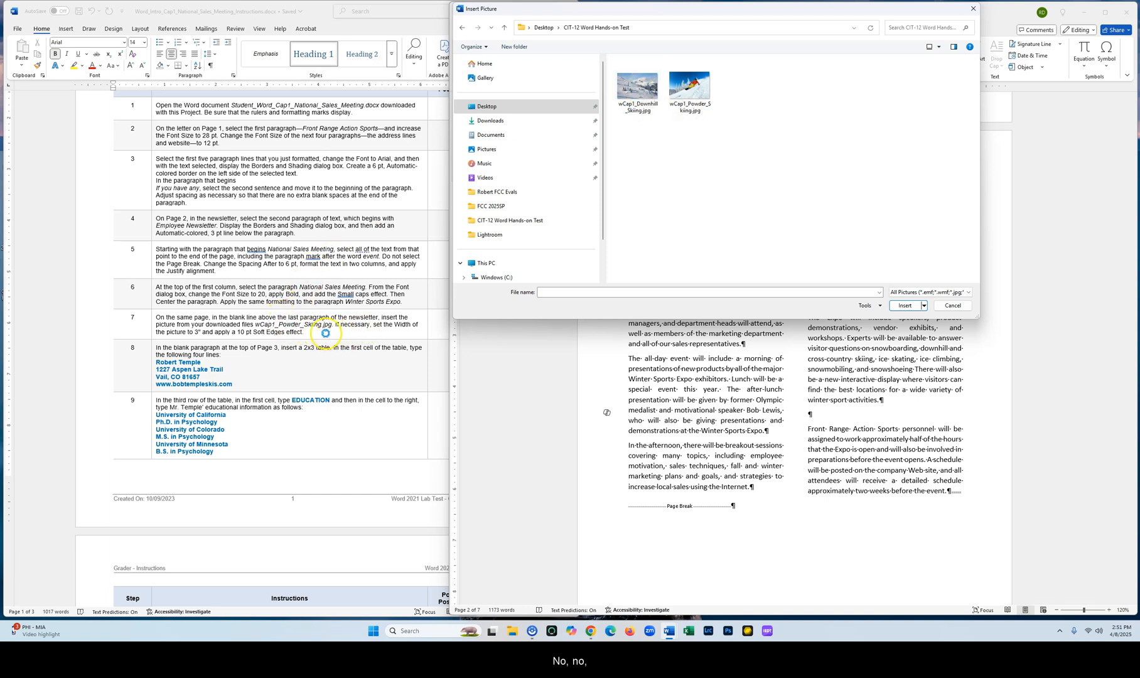
click(678, 93)
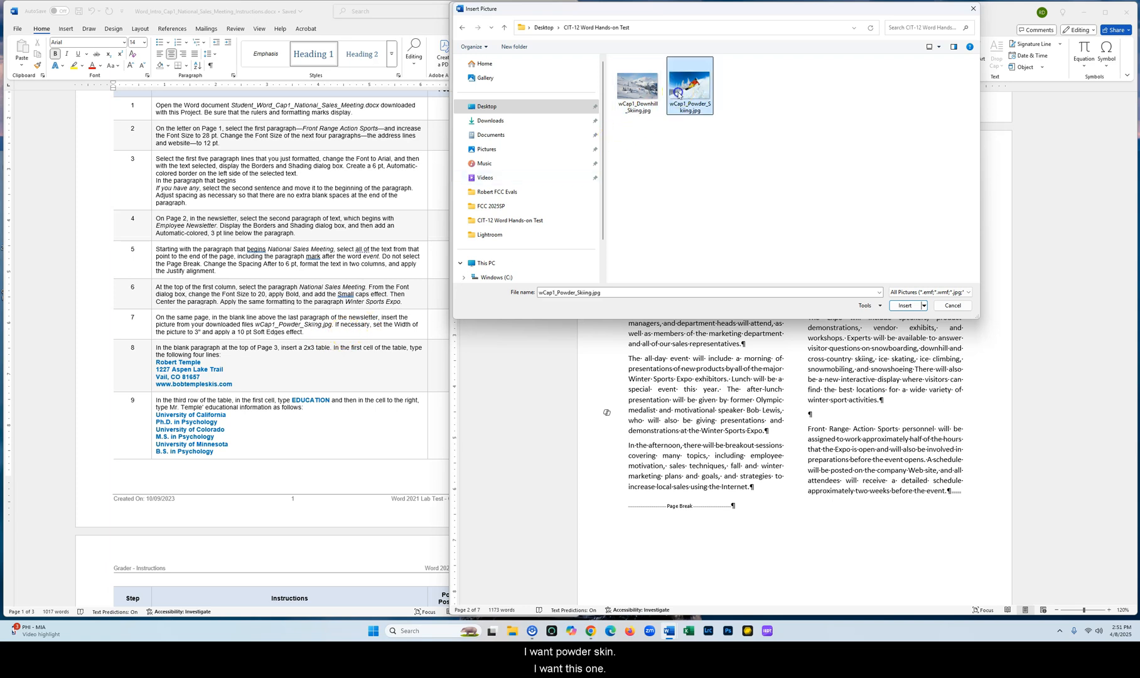
click(910, 305)
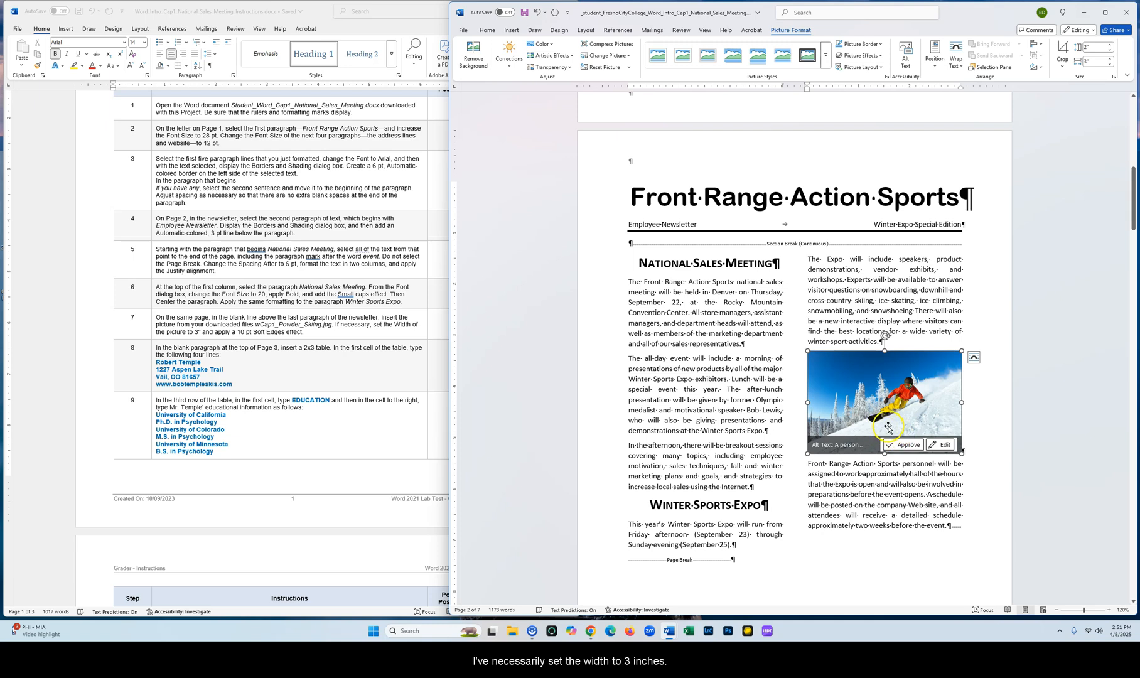
Check the picture's width in the Layout size settings and close them without changes
right_click(898, 394)
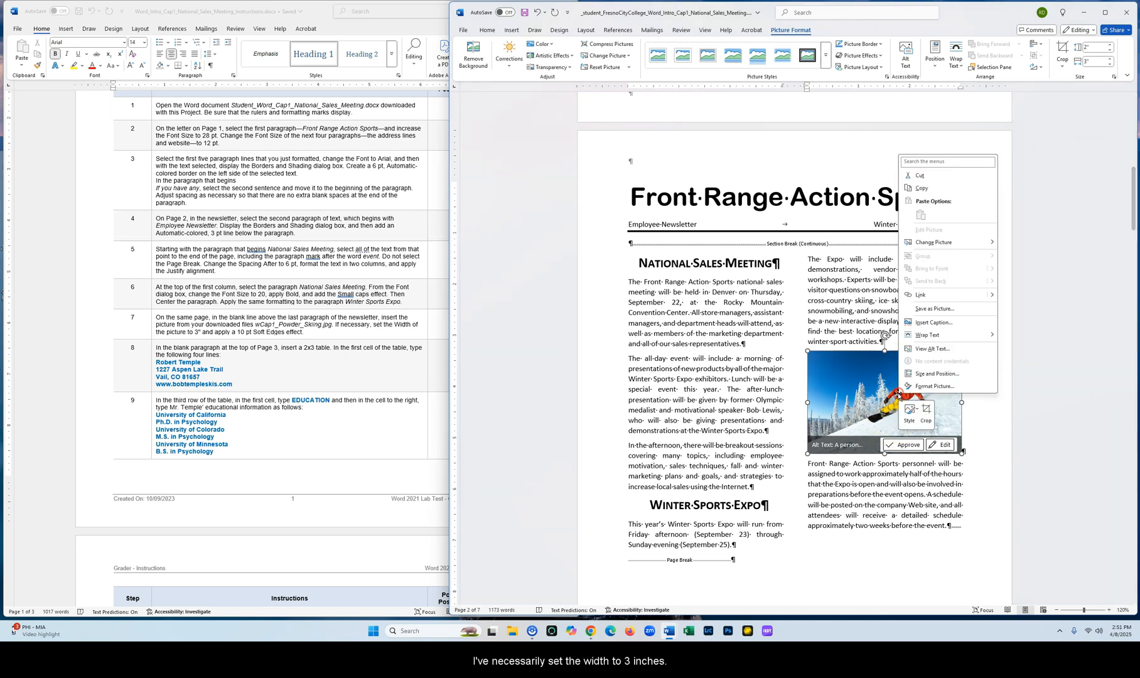
click(939, 373)
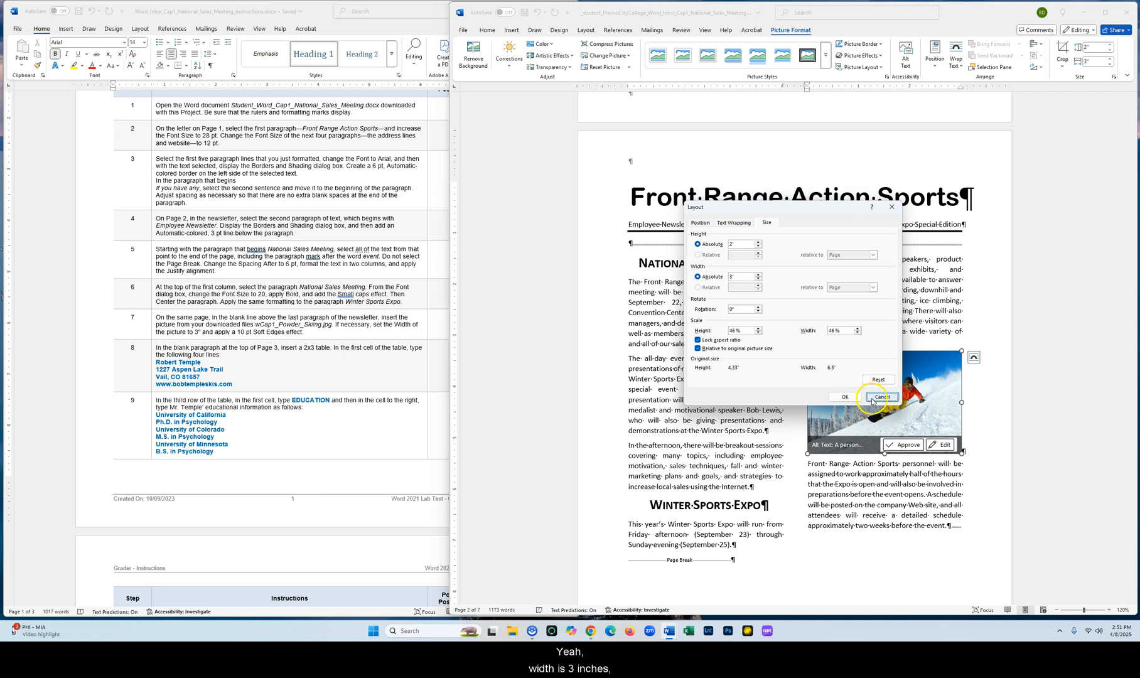
click(858, 398)
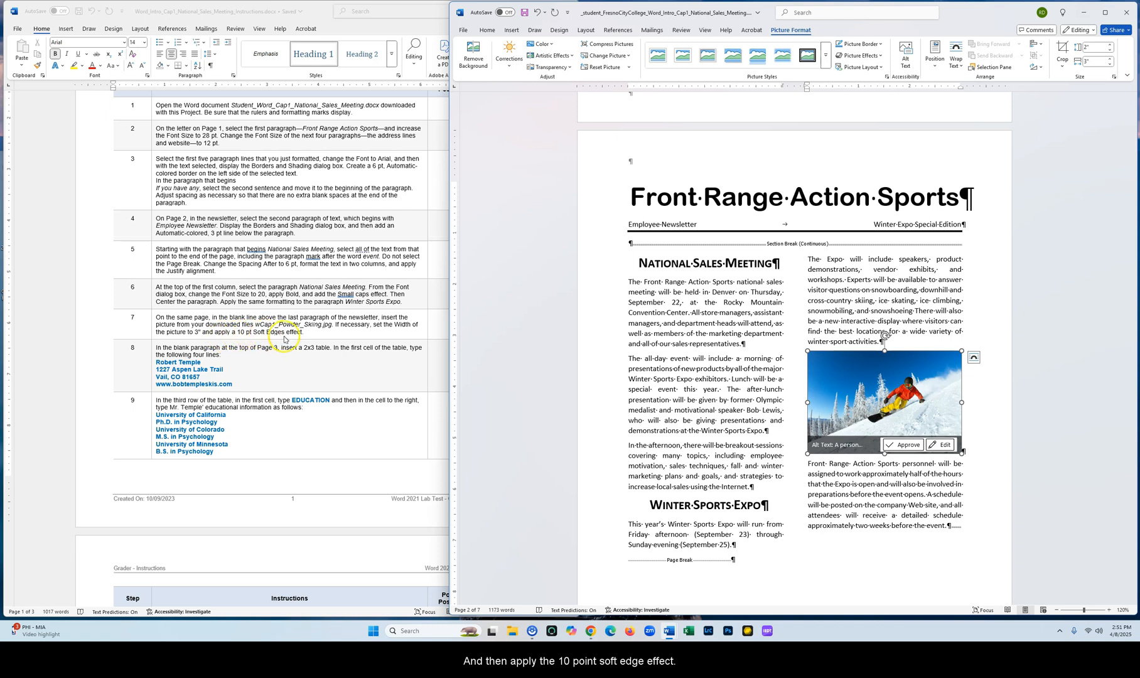
Apply a 10 pt soft edges effect to the picture
right_click(855, 365)
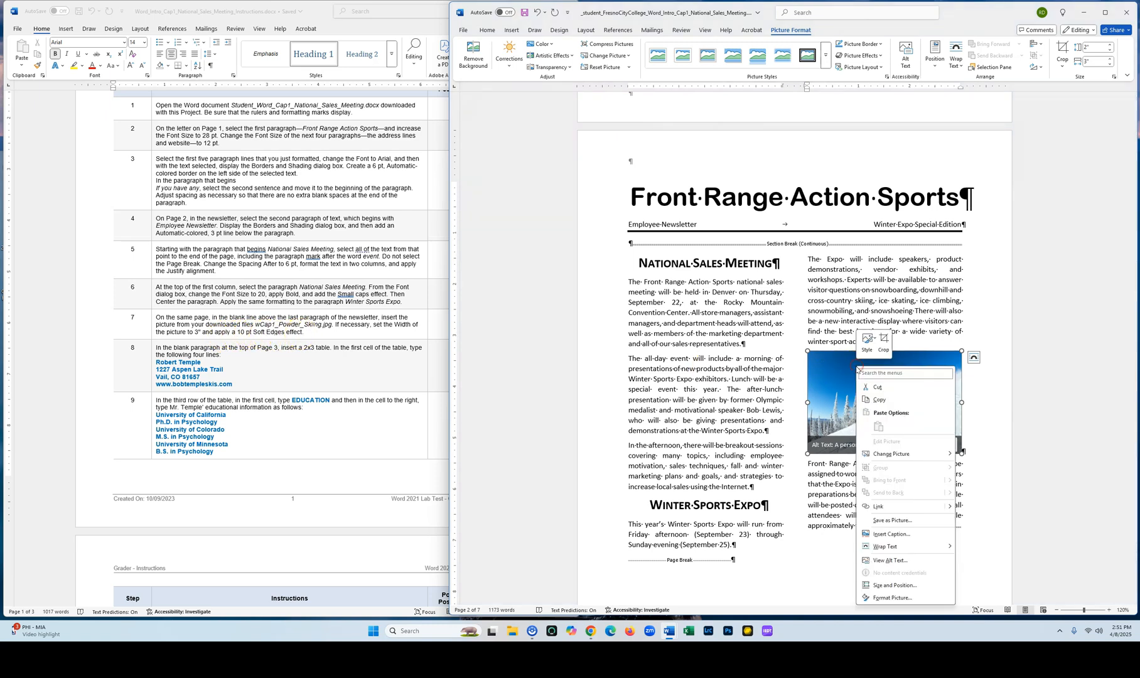
click(892, 598)
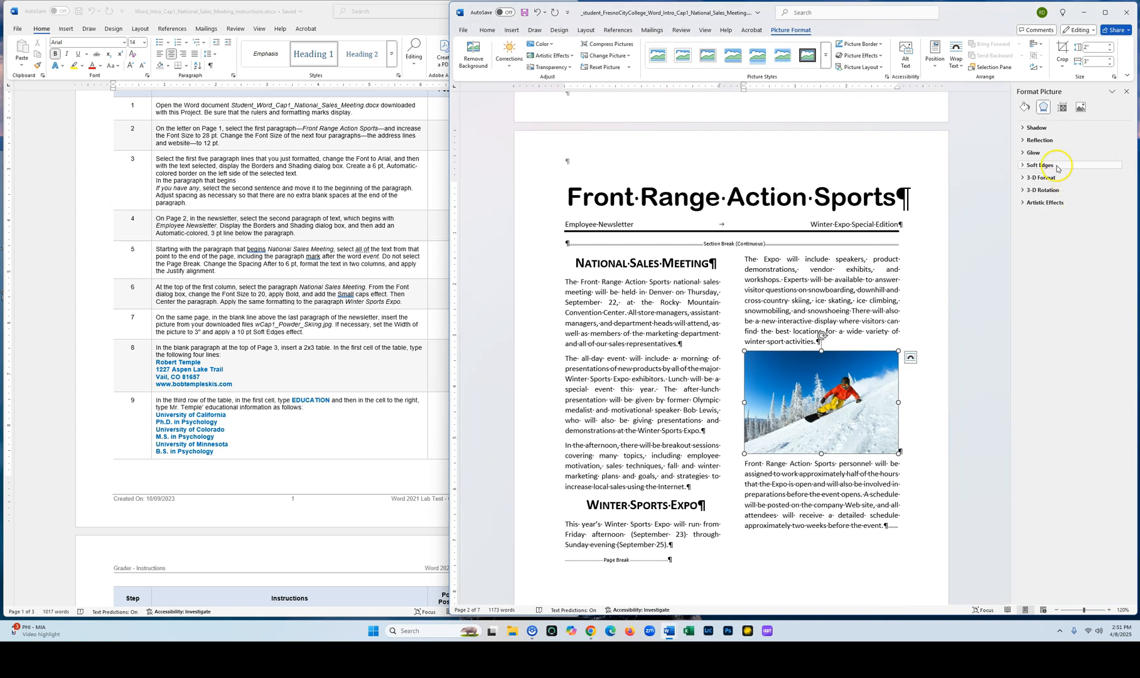
click(1023, 165)
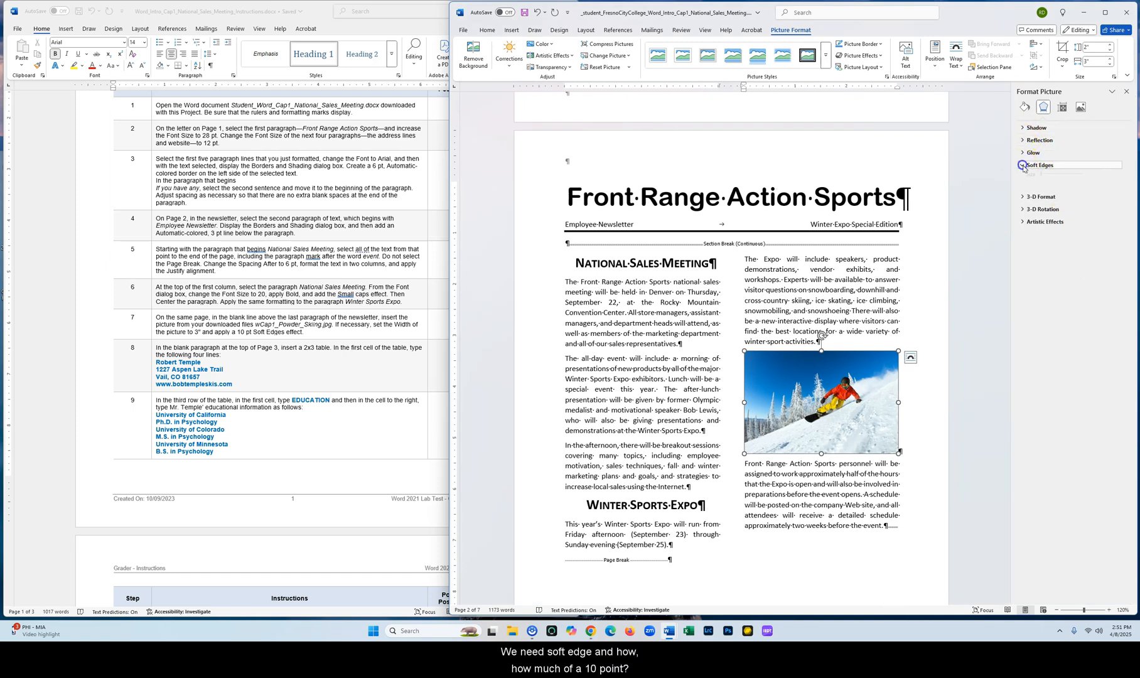
click(1111, 194)
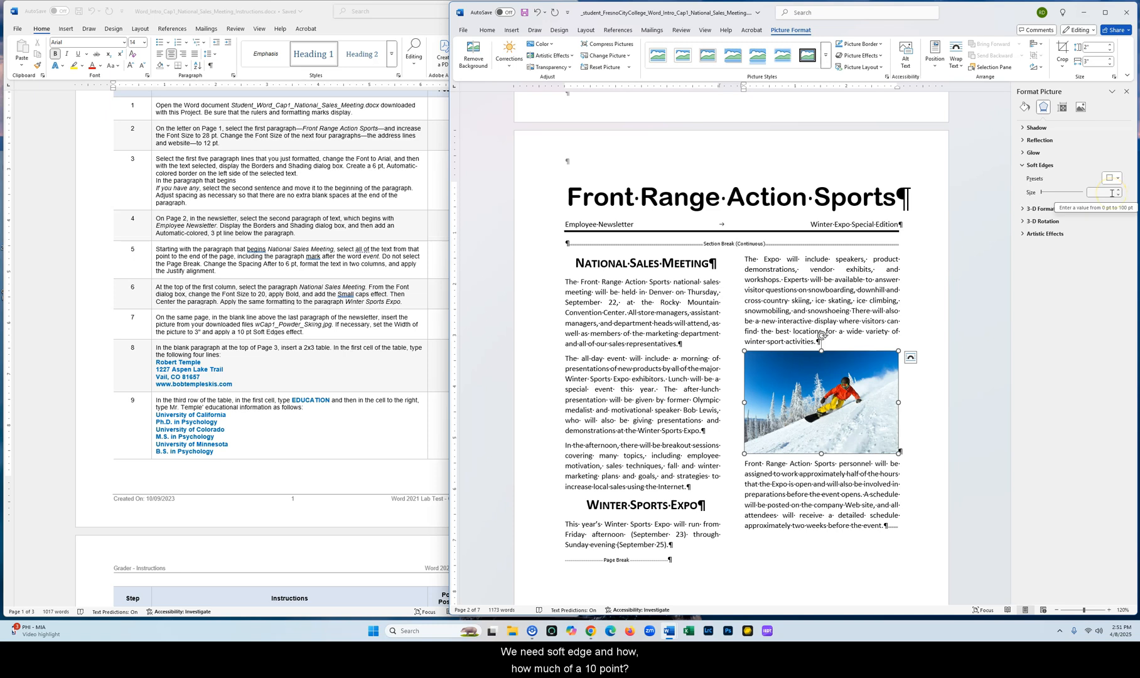
click(1115, 186)
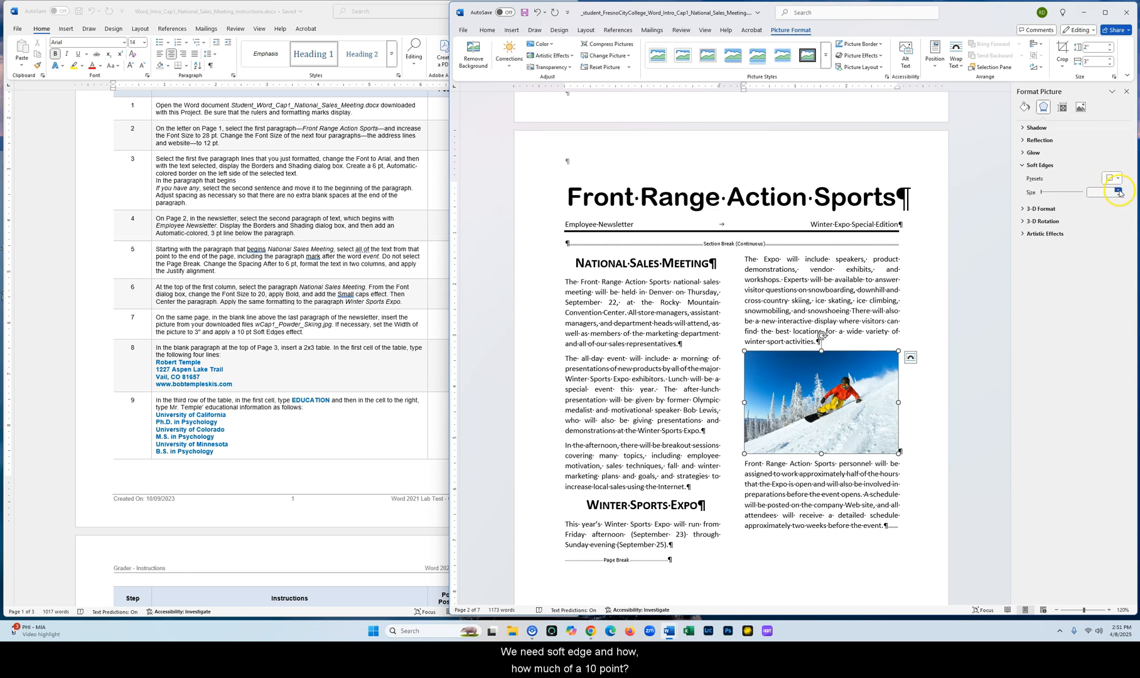
click(1119, 191)
click(1118, 195)
click(1117, 189)
click(1118, 190)
click(1118, 190)
click(1118, 190)
click(1118, 190)
click(1118, 189)
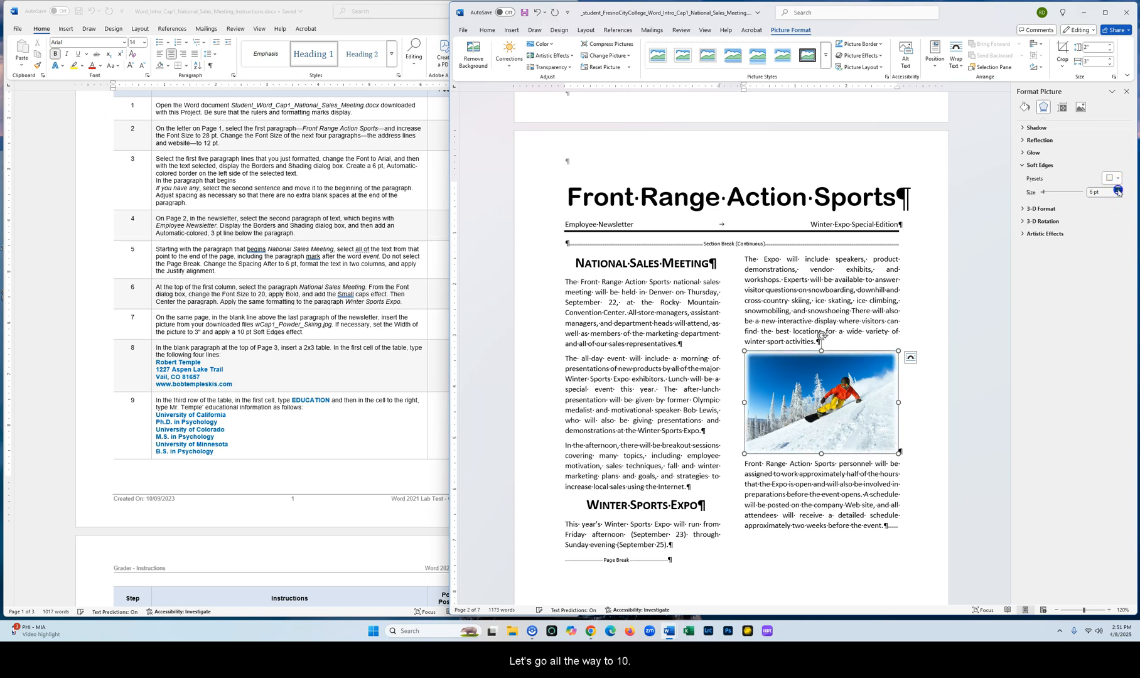
click(1118, 189)
click(1118, 190)
drag(1045, 196, 1044, 194)
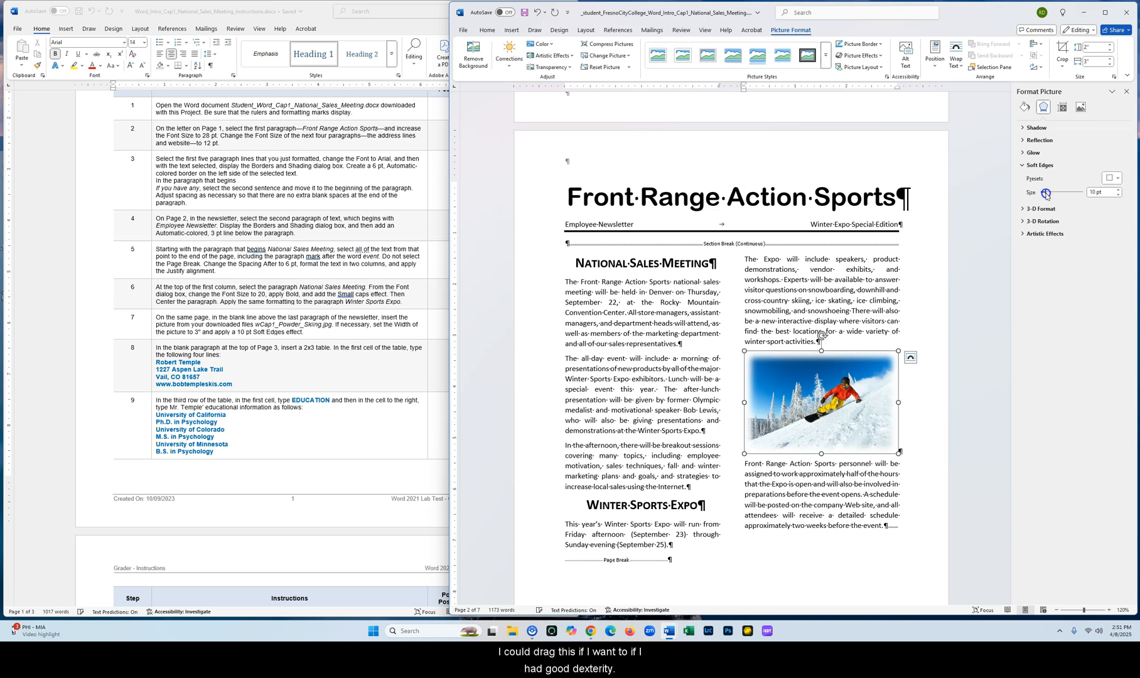
click(1126, 91)
click(837, 293)
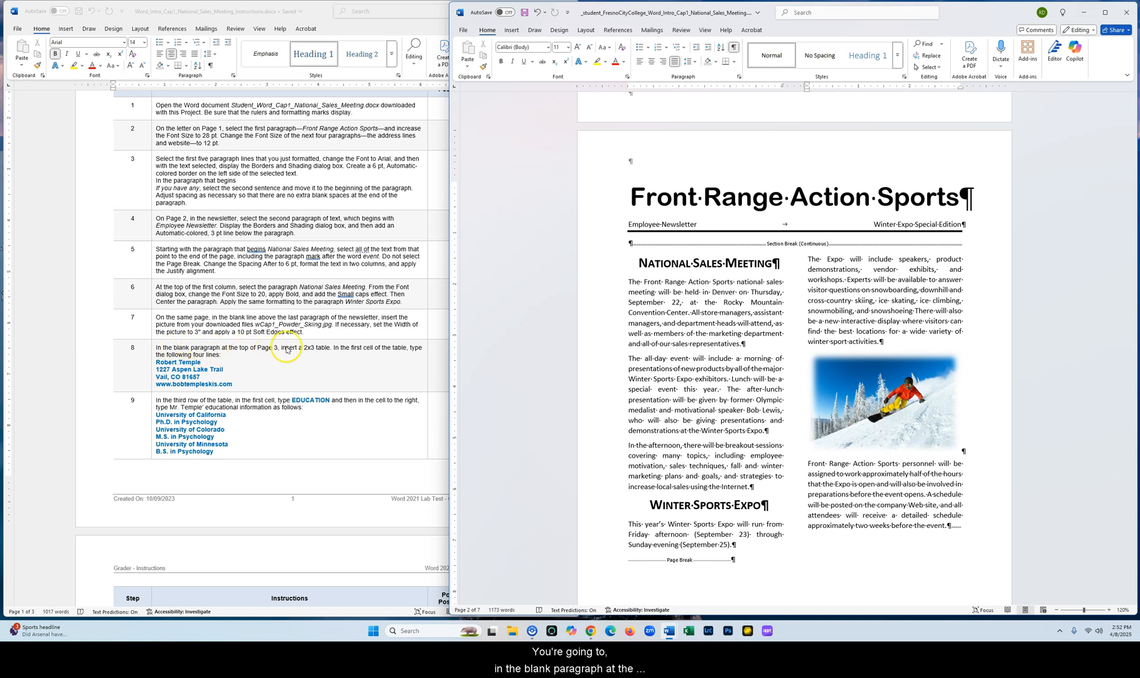
Insert a 2x3 table in the blank paragraph at the top of page 3
scroll(761, 366, down, 5)
scroll(760, 366, down, 3)
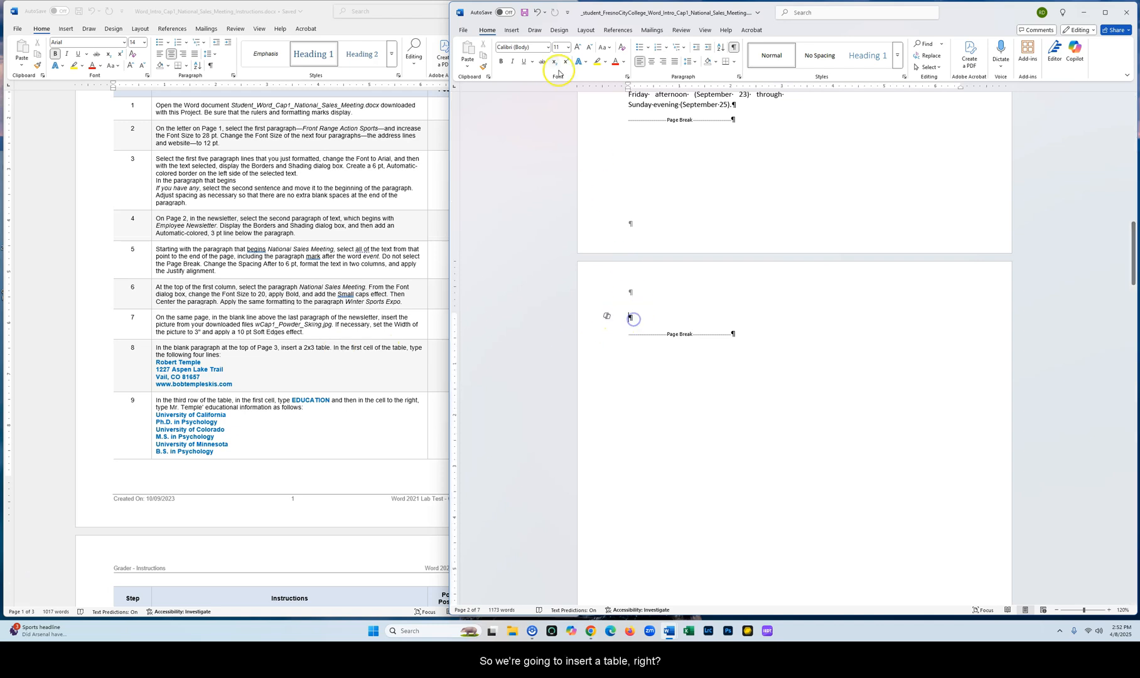
click(511, 31)
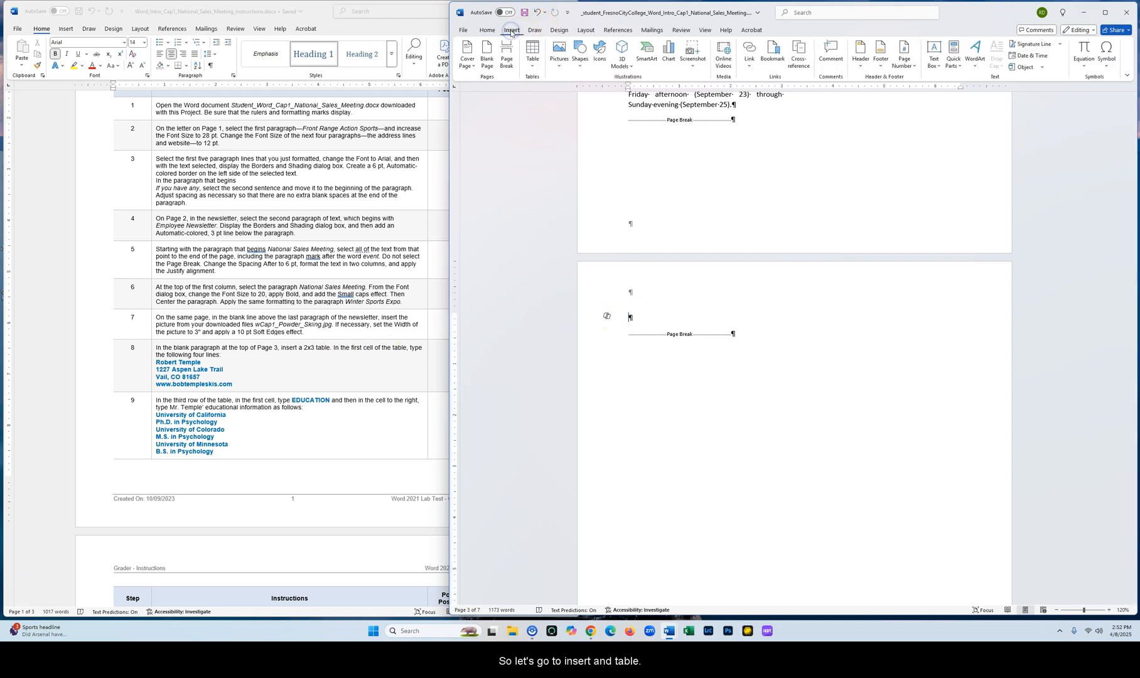
click(533, 67)
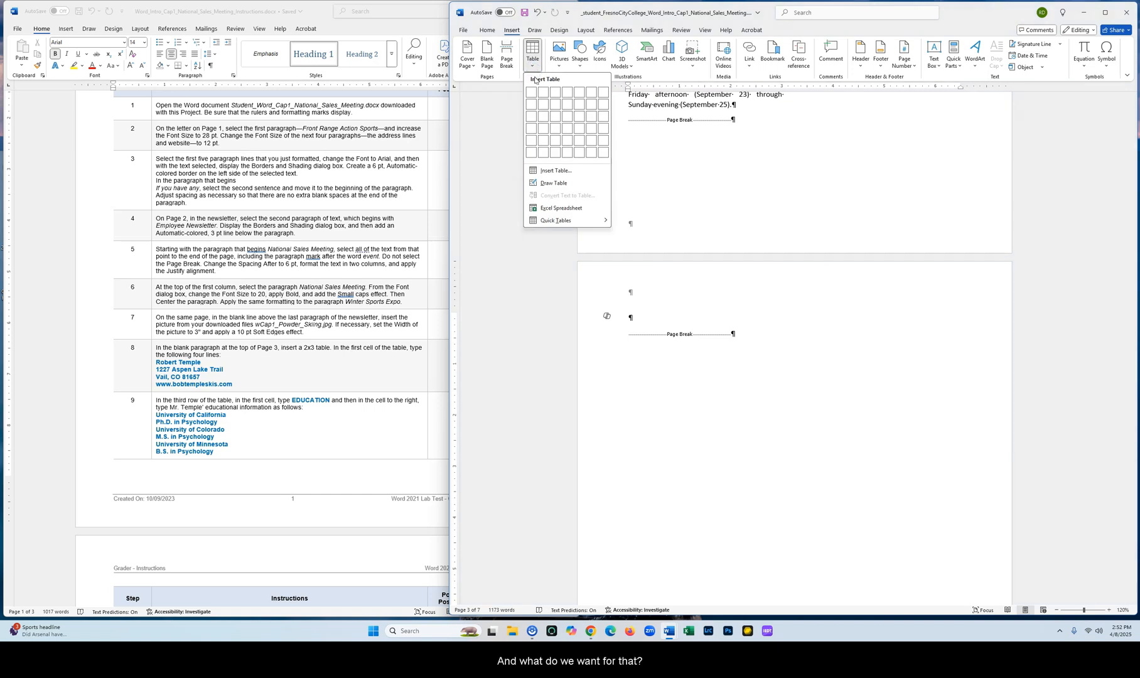
click(543, 119)
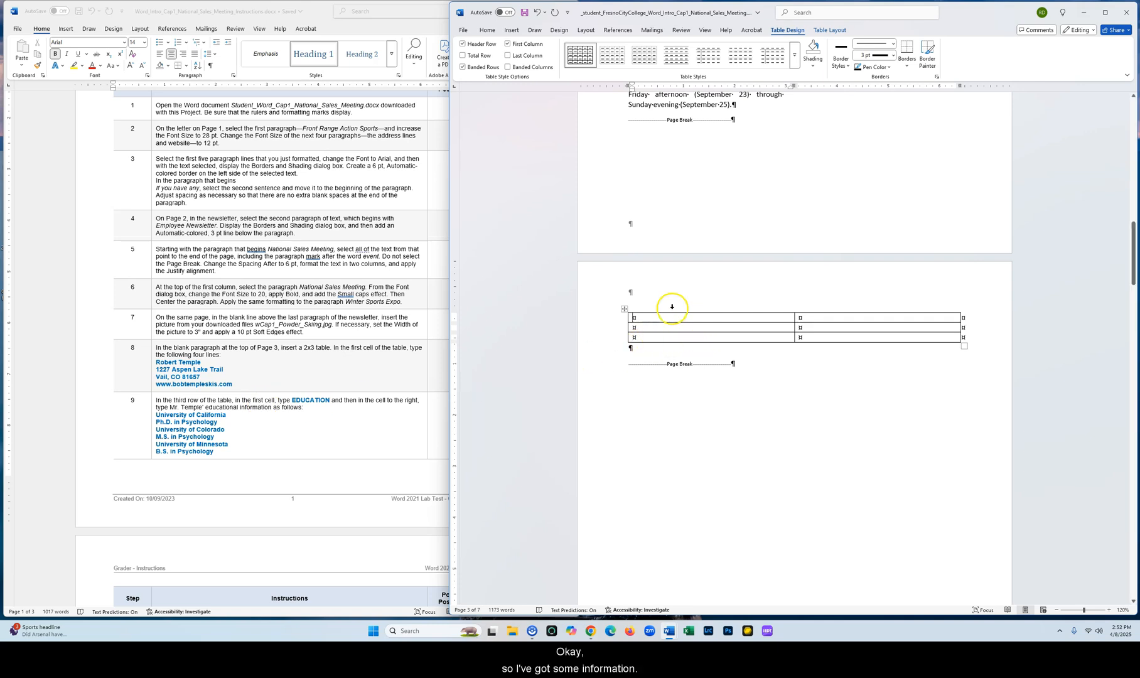
Save the document to the Desktop under its existing file name
scroll(263, 427, down, 4)
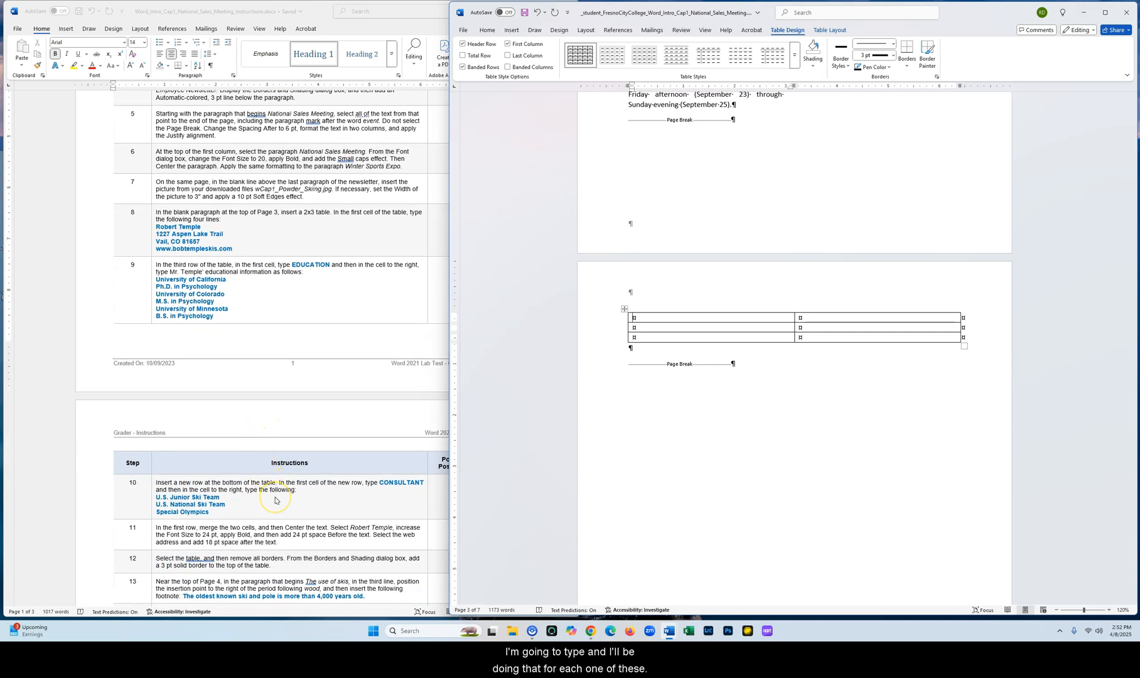
scroll(275, 501, up, 3)
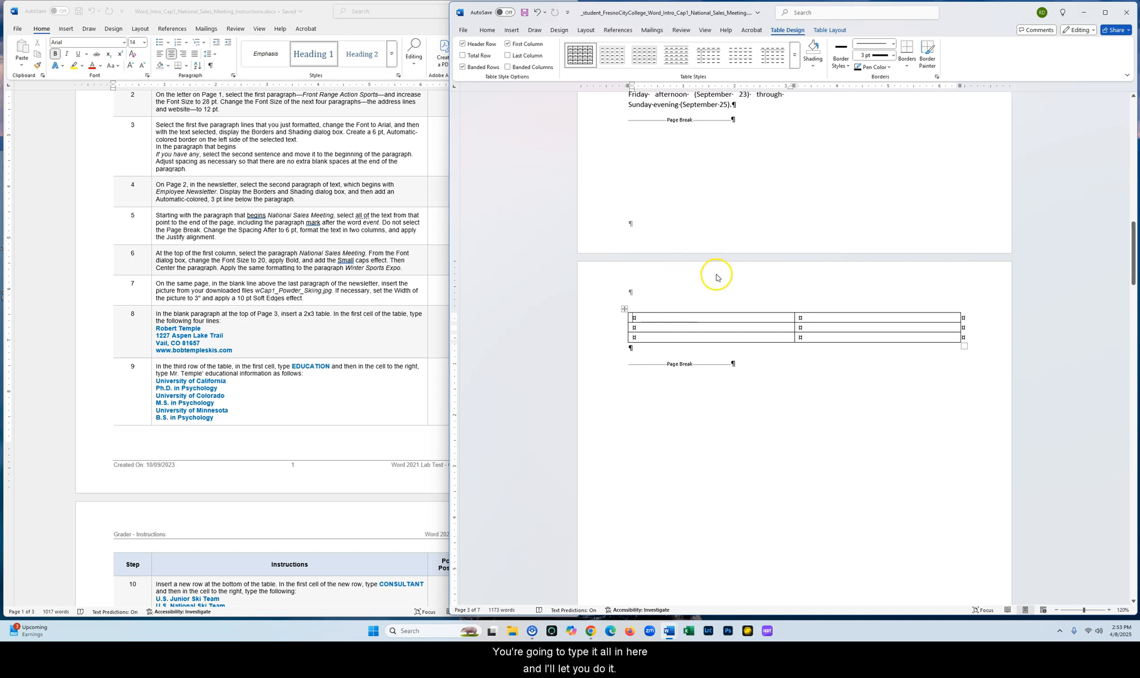
scroll(718, 275, up, 3)
click(463, 29)
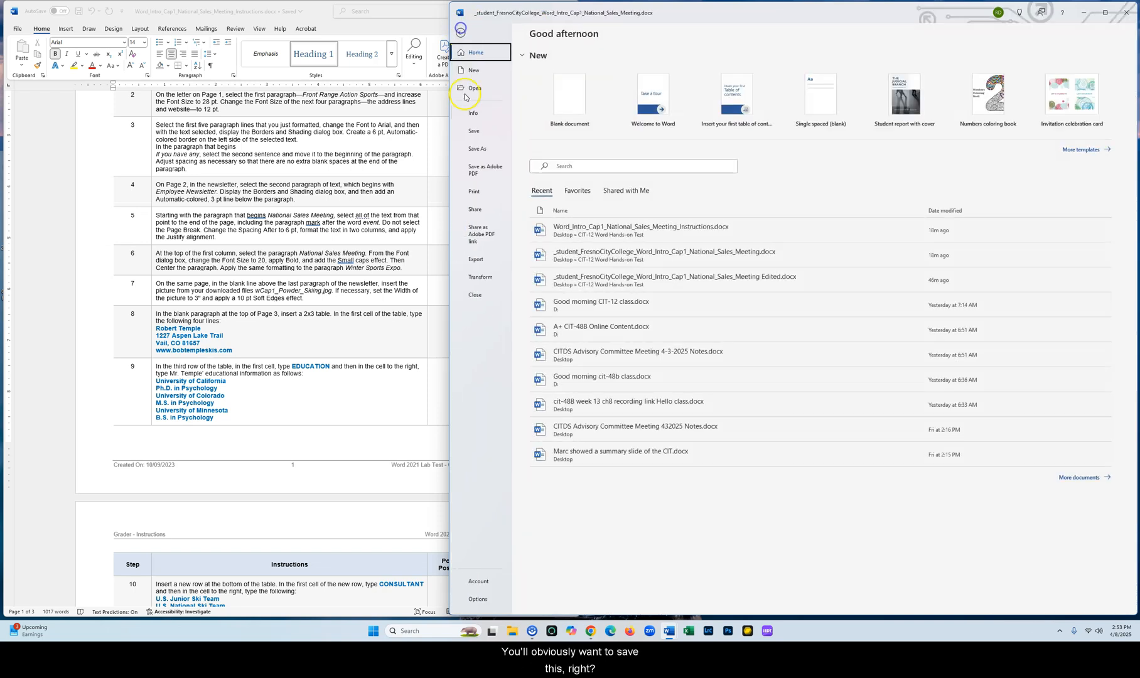
click(478, 150)
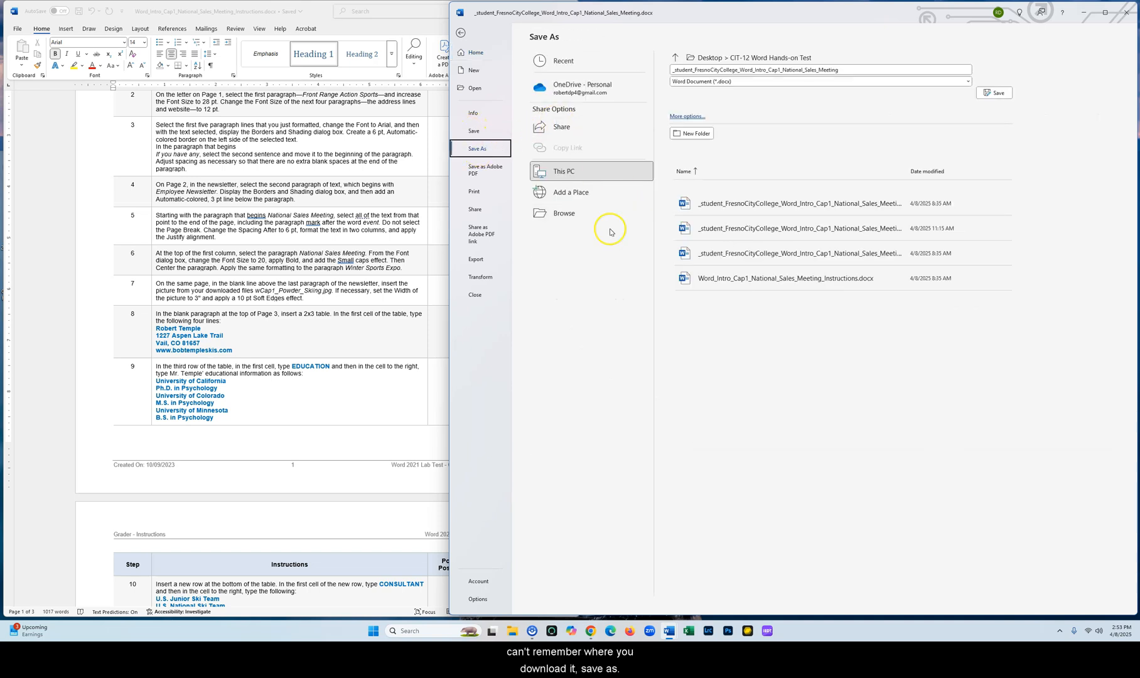
click(564, 214)
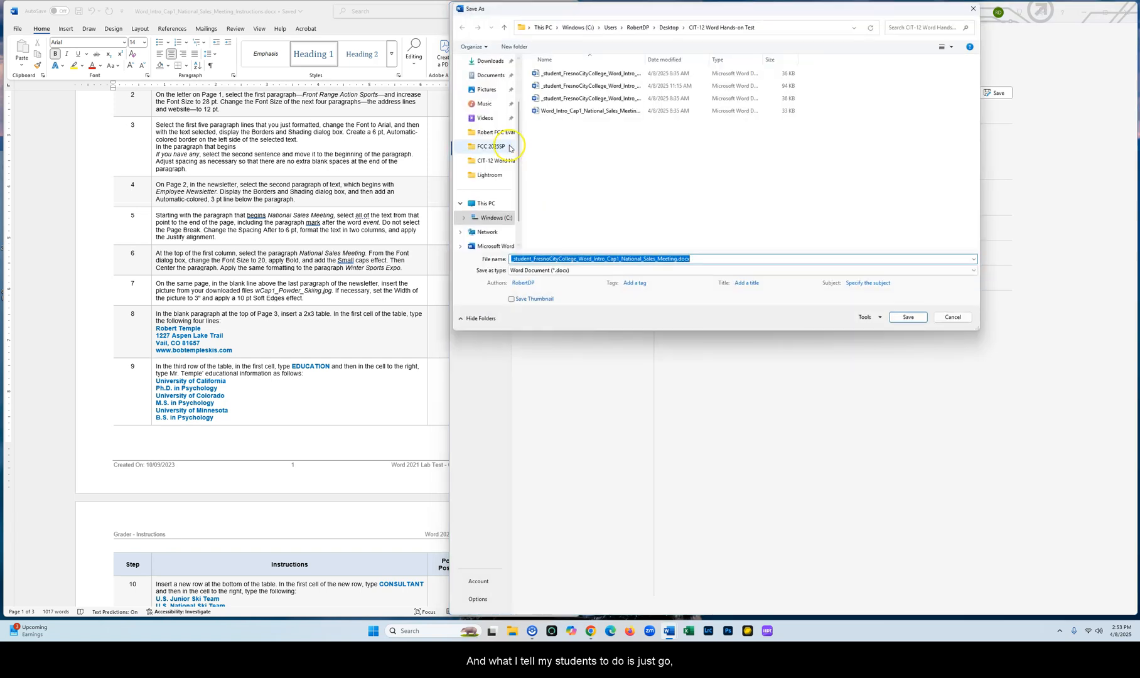
click(480, 112)
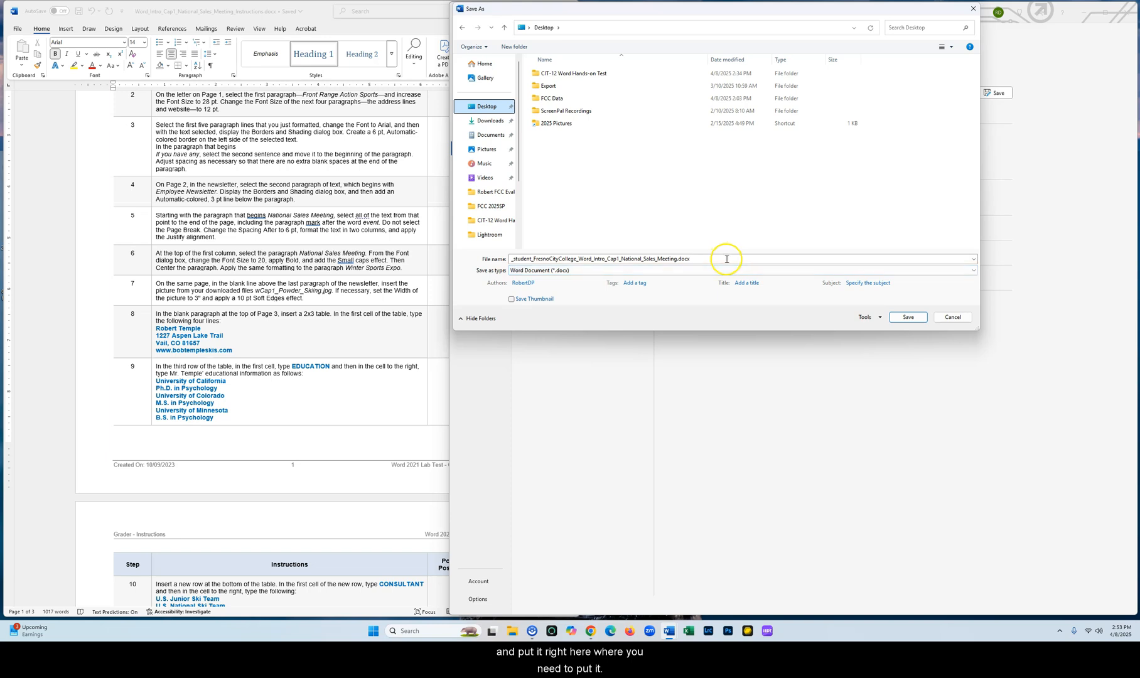
click(904, 317)
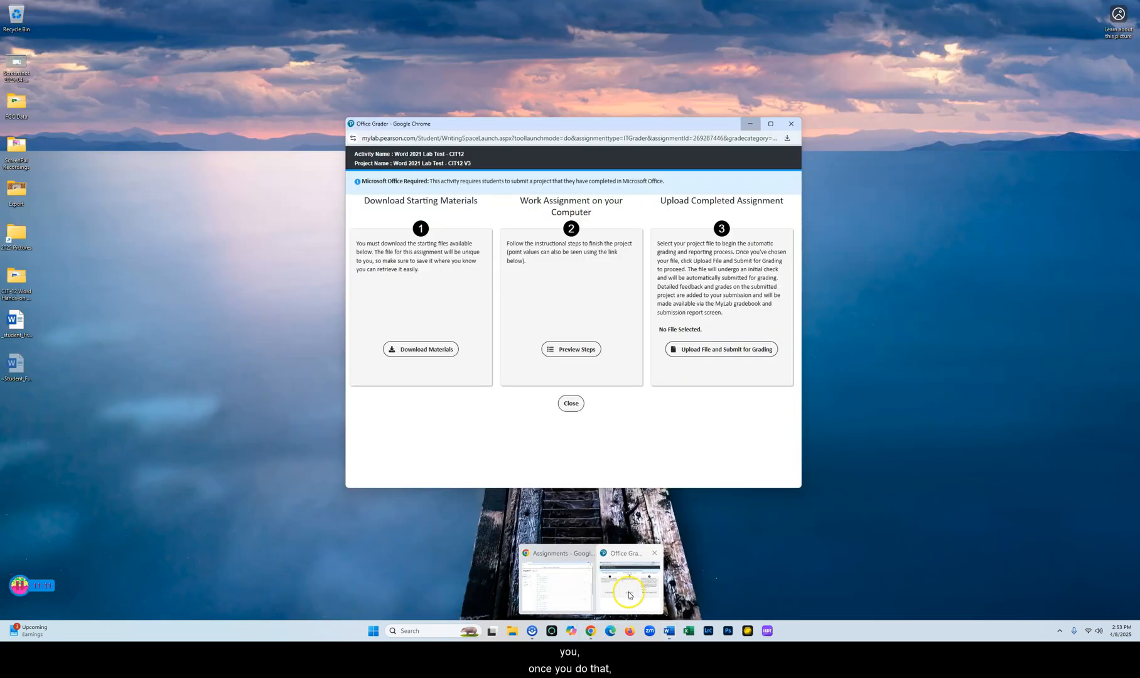
Start uploading the saved _student_FresnoCityCollege_Word_Intro_Cap1_National_Sales_Meeting.docx from the Desktop to the Office Grader assignment
click(590, 574)
drag(631, 122, 626, 77)
click(728, 306)
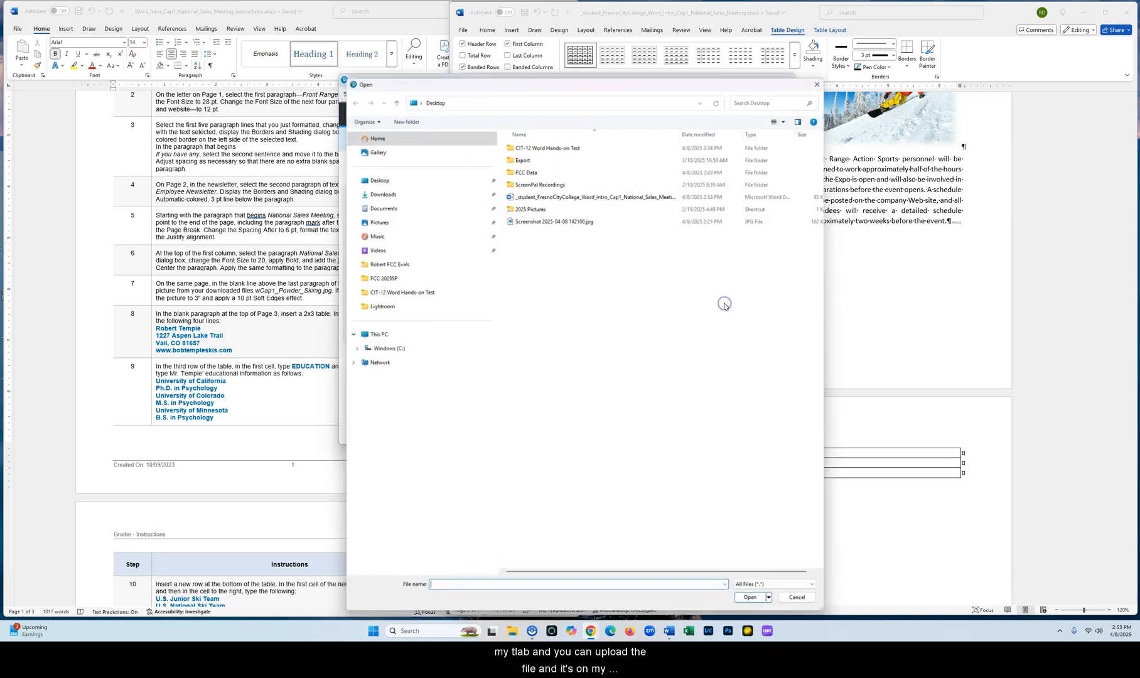
click(385, 179)
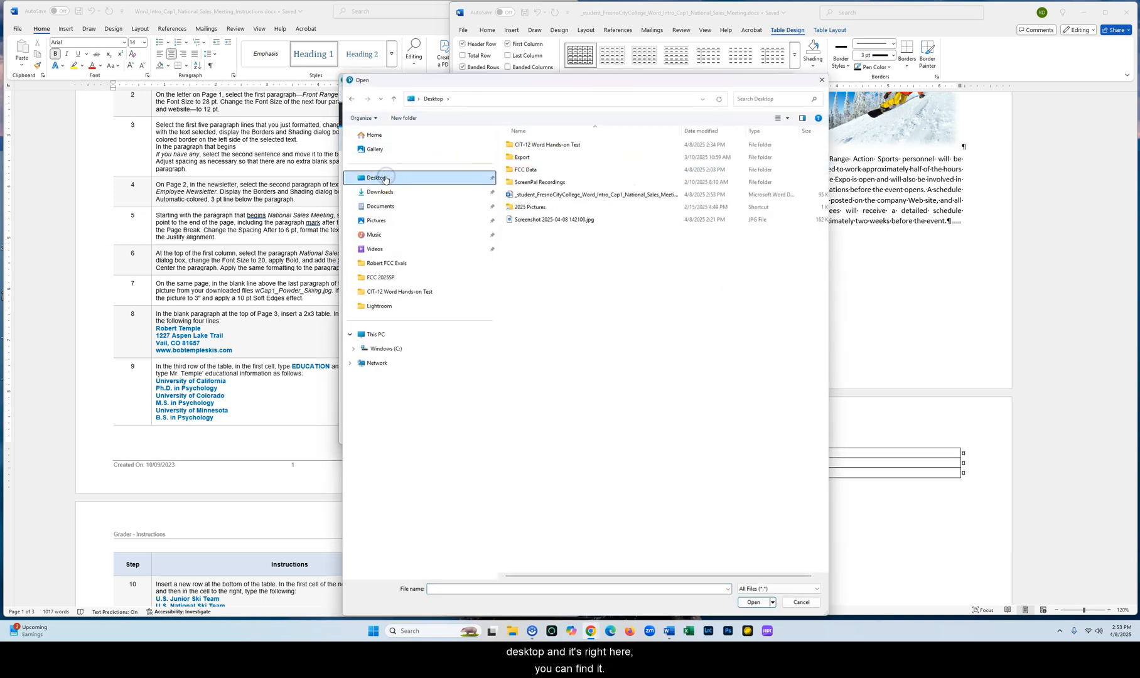
click(579, 194)
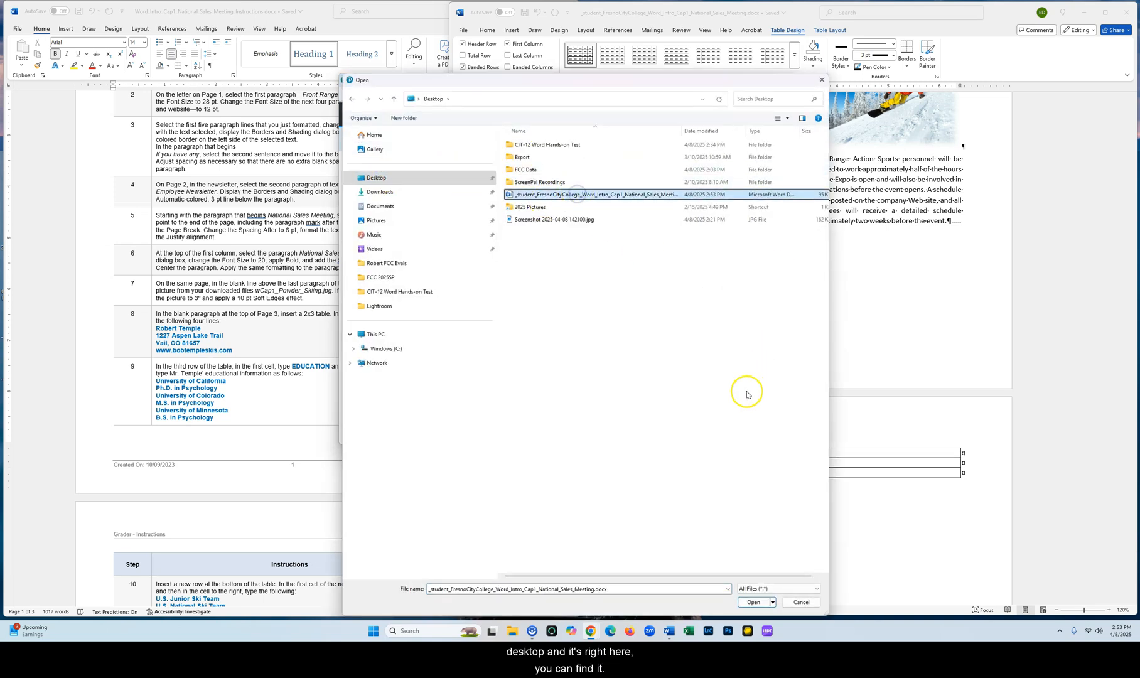